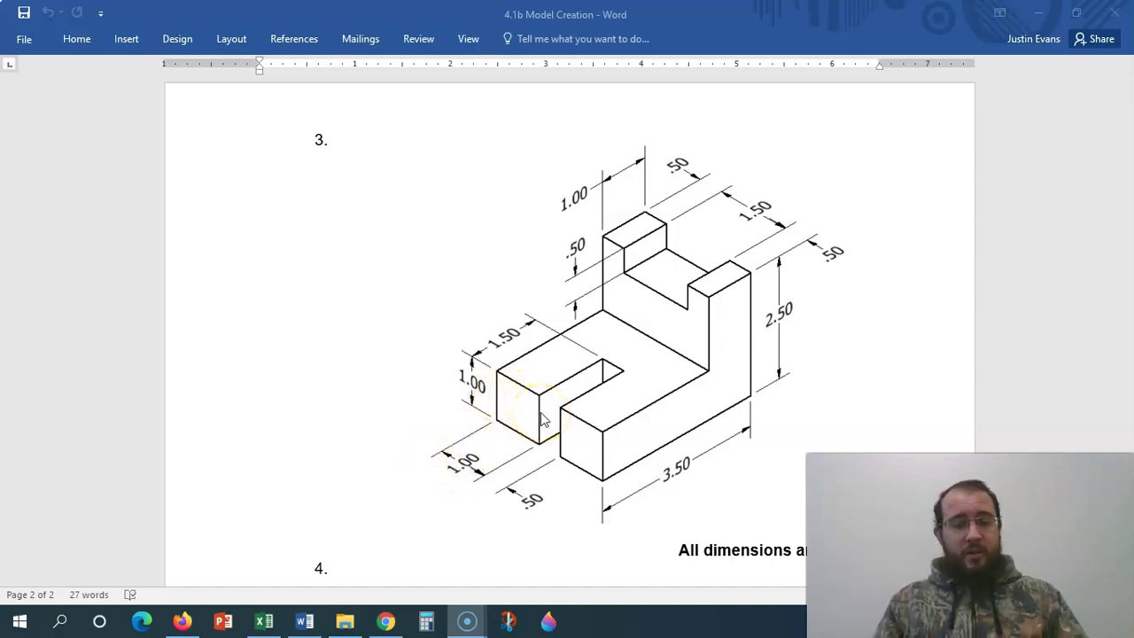
Step: Cycle windows with Alt+Tab until Firefox's Onshape Documents page is in front
{"action": "key", "text": "alt+Tab"}
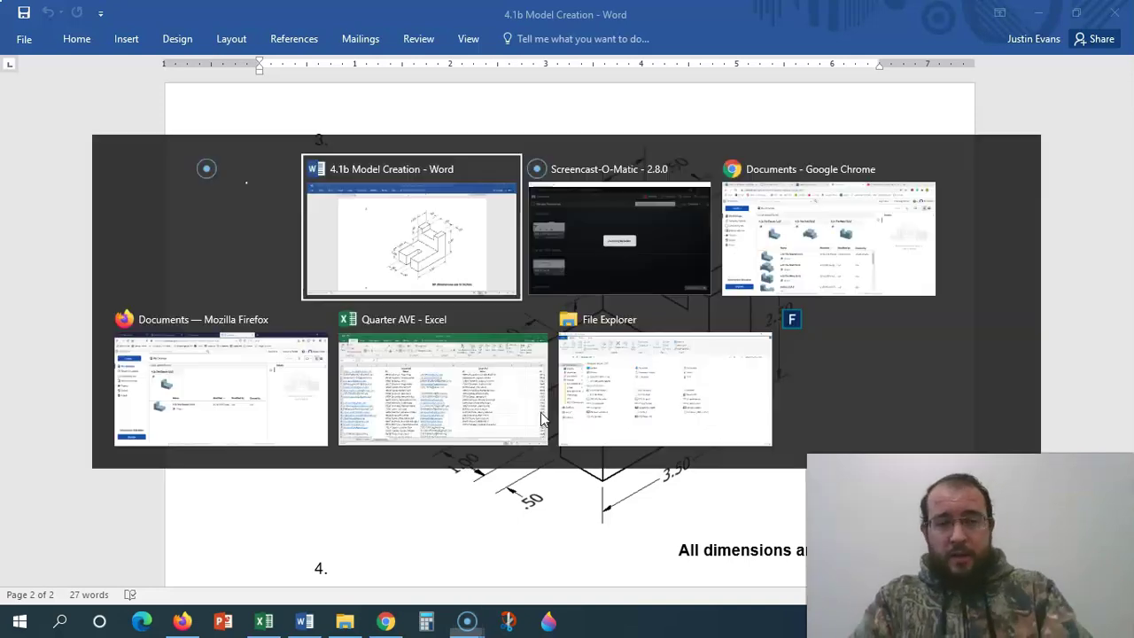
{"action": "key", "text": "Tab"}
{"action": "key", "text": "Tab"}
{"action": "key", "text": "Tab"}
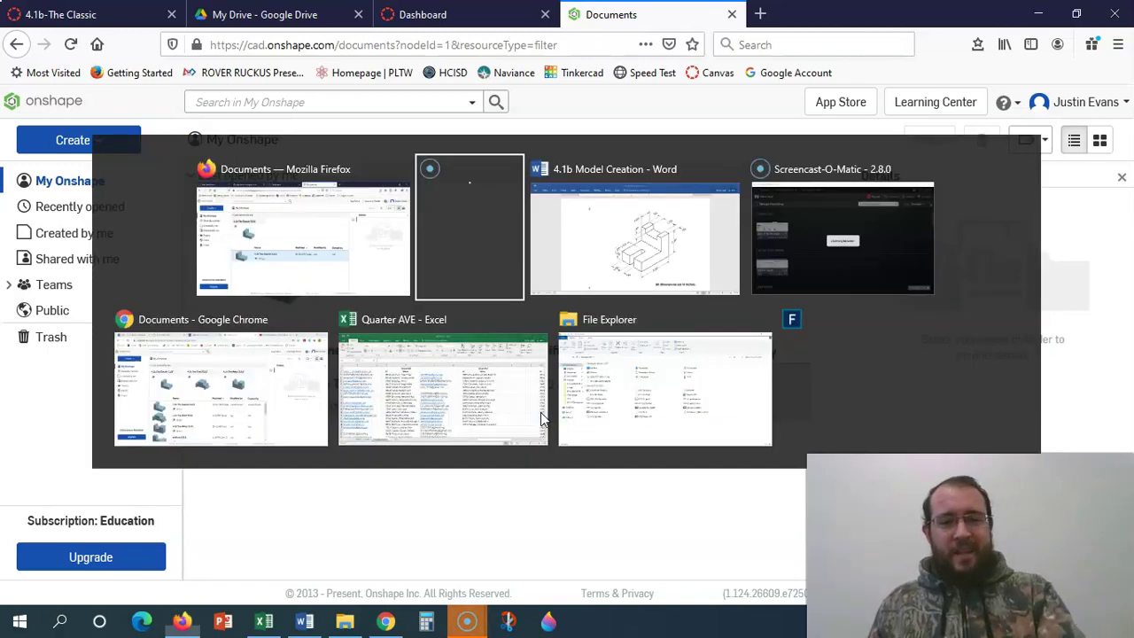
{"action": "key", "text": "alt+Tab"}
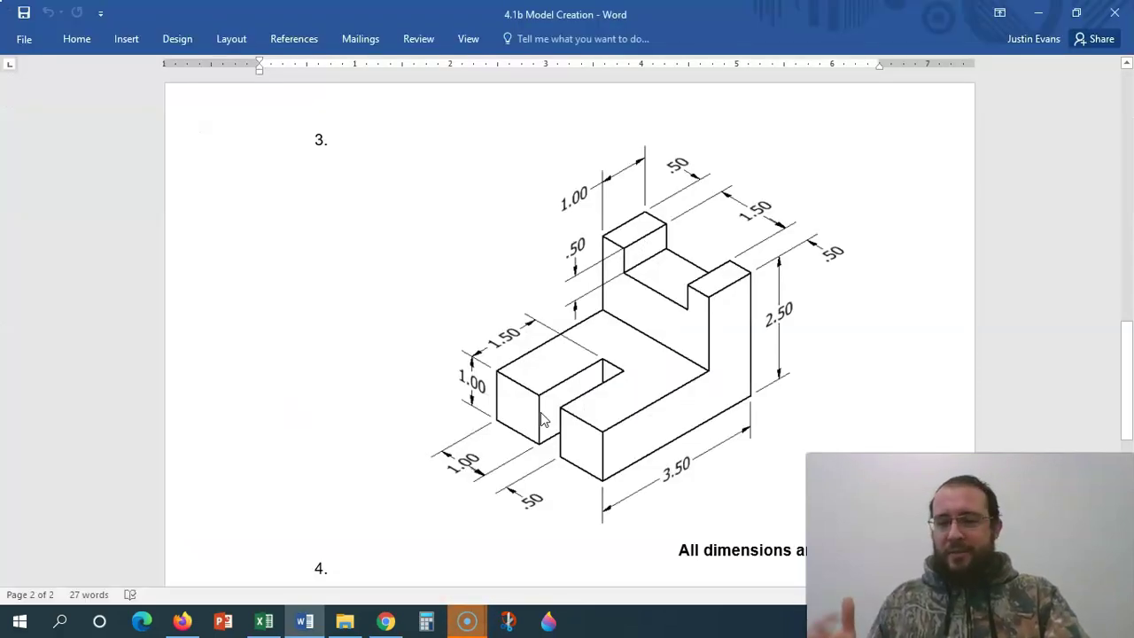
{"action": "key", "text": "alt+Tab"}
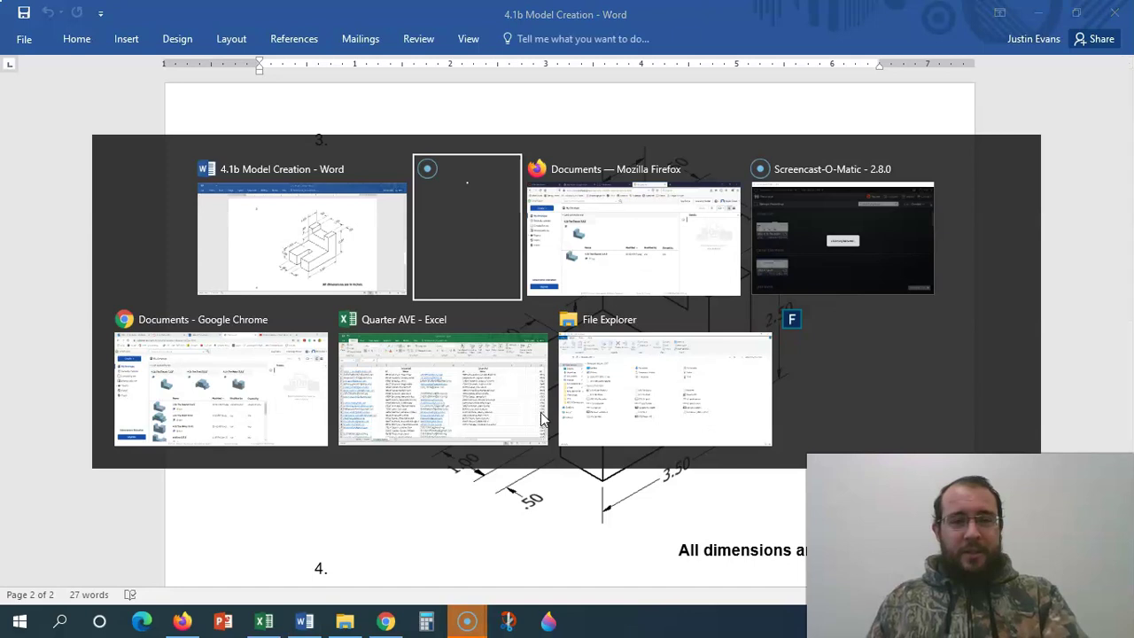
Step: Open 4.1b The Classic 3JLE, unsuppress Extrude 2, and leave Extrude 3 suppressed
{"action": "left_click", "coordinate": [418, 365]}
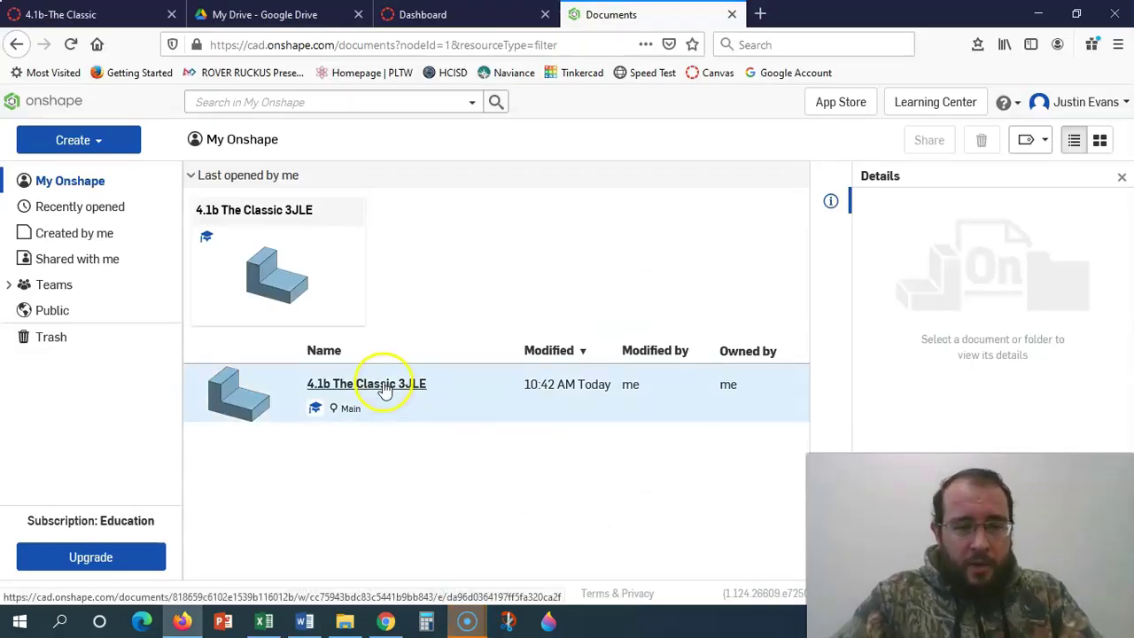
{"action": "left_click", "coordinate": [385, 384]}
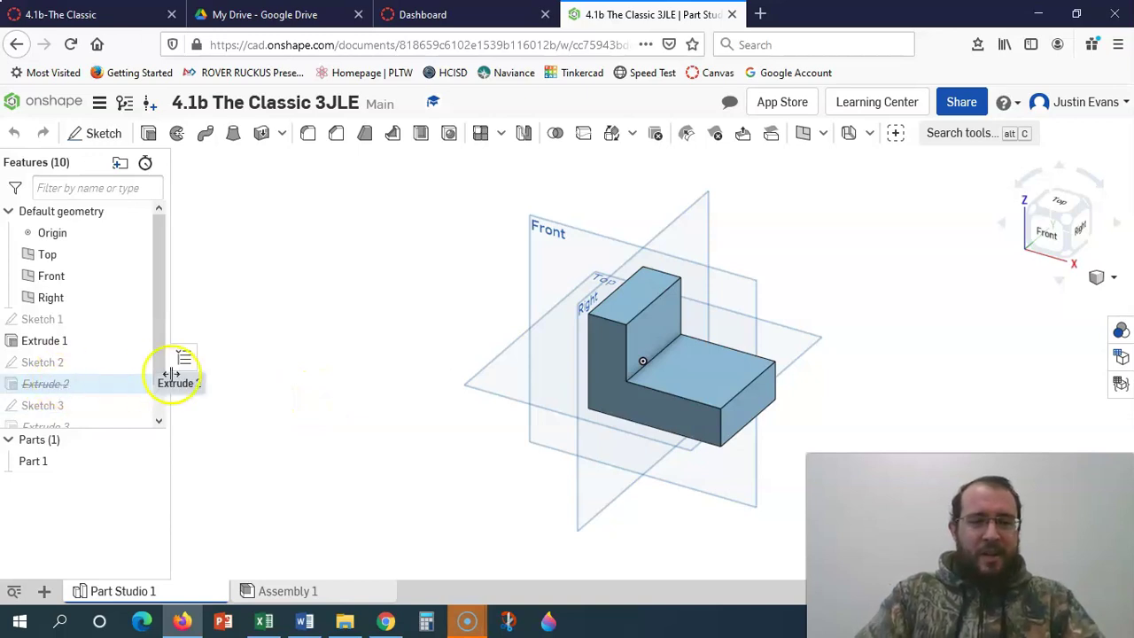
{"action": "right_click", "coordinate": [80, 388]}
{"action": "left_click", "coordinate": [106, 433]}
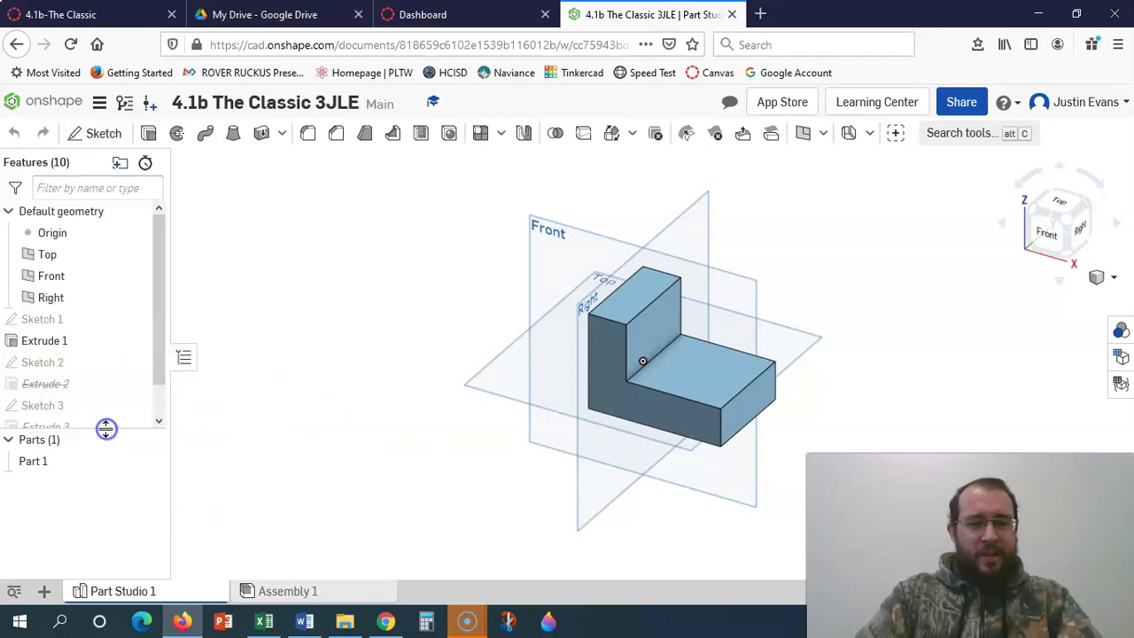
{"action": "right_click", "coordinate": [95, 427]}
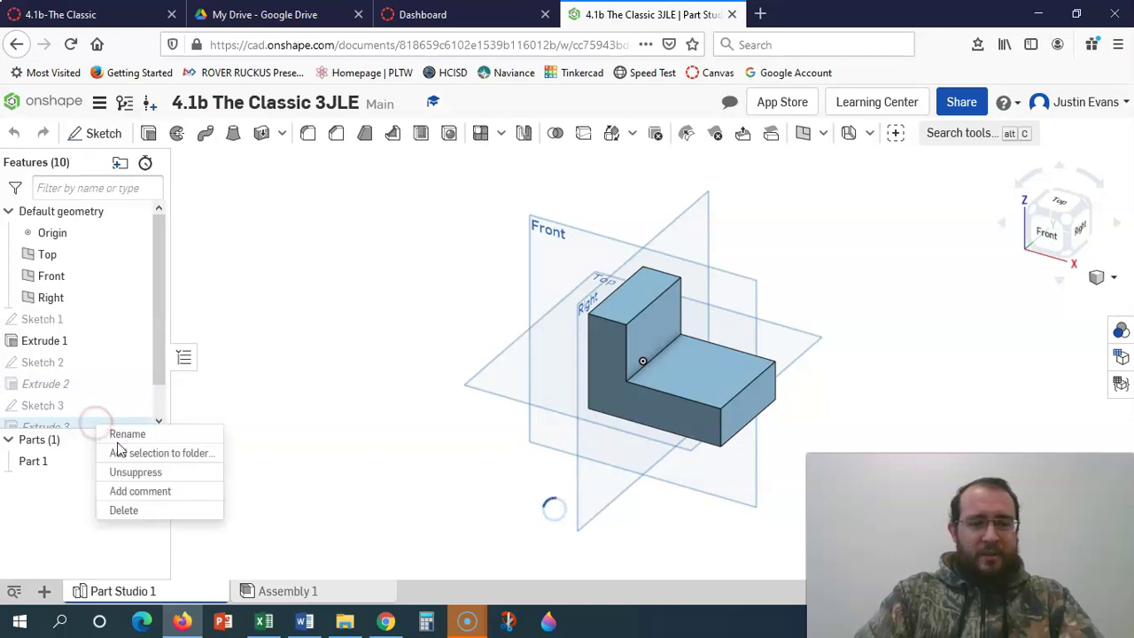
{"action": "left_click", "coordinate": [137, 473]}
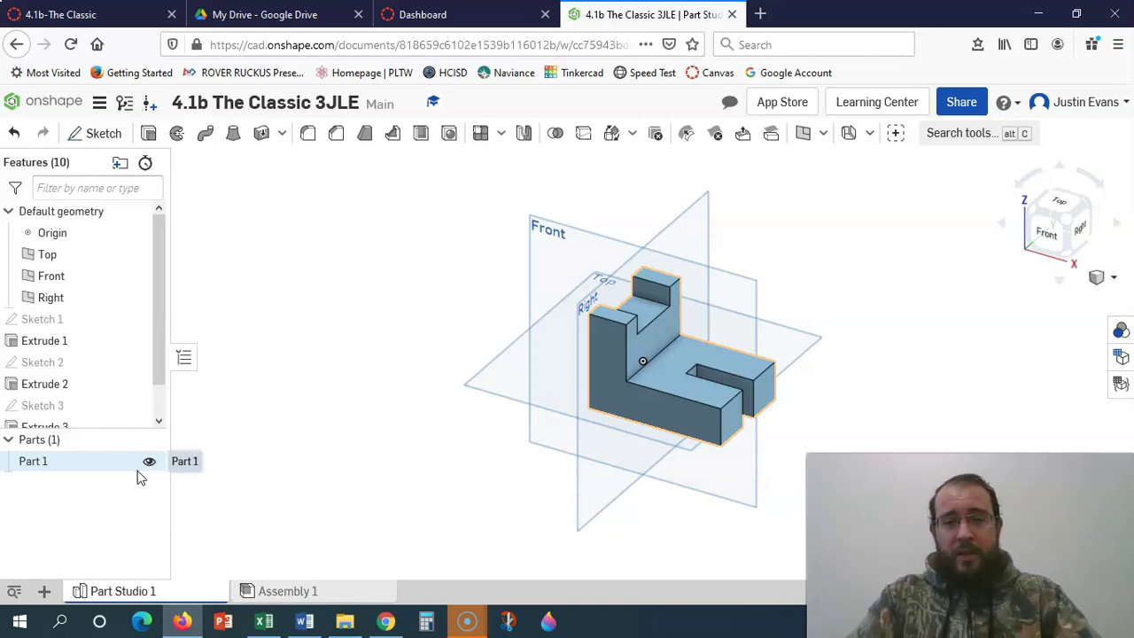
{"action": "right_click", "coordinate": [97, 426]}
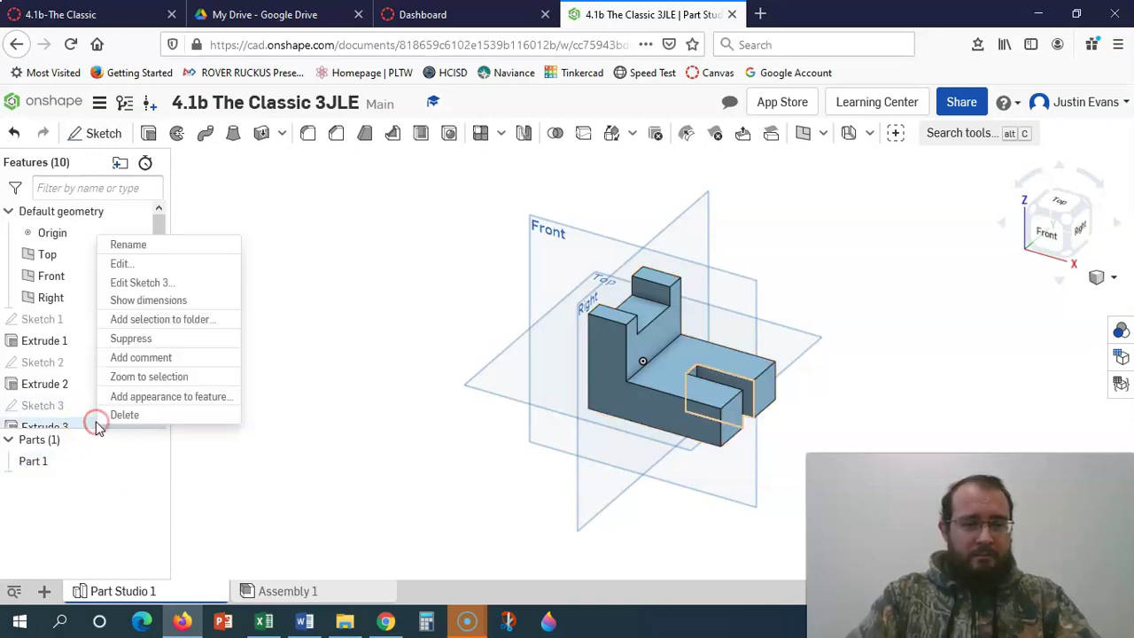
{"action": "left_click", "coordinate": [131, 339]}
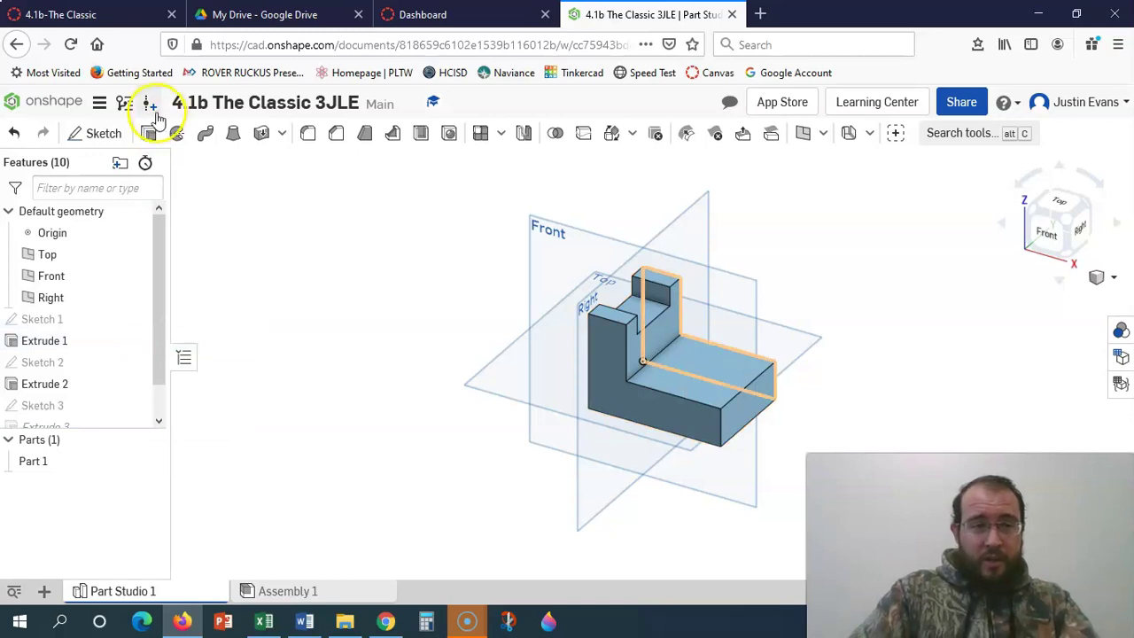
Step: Start Sketch 4 on Extrude 1's top face in Top view and draw a small rectangle at its right edge
{"action": "left_click", "coordinate": [111, 132]}
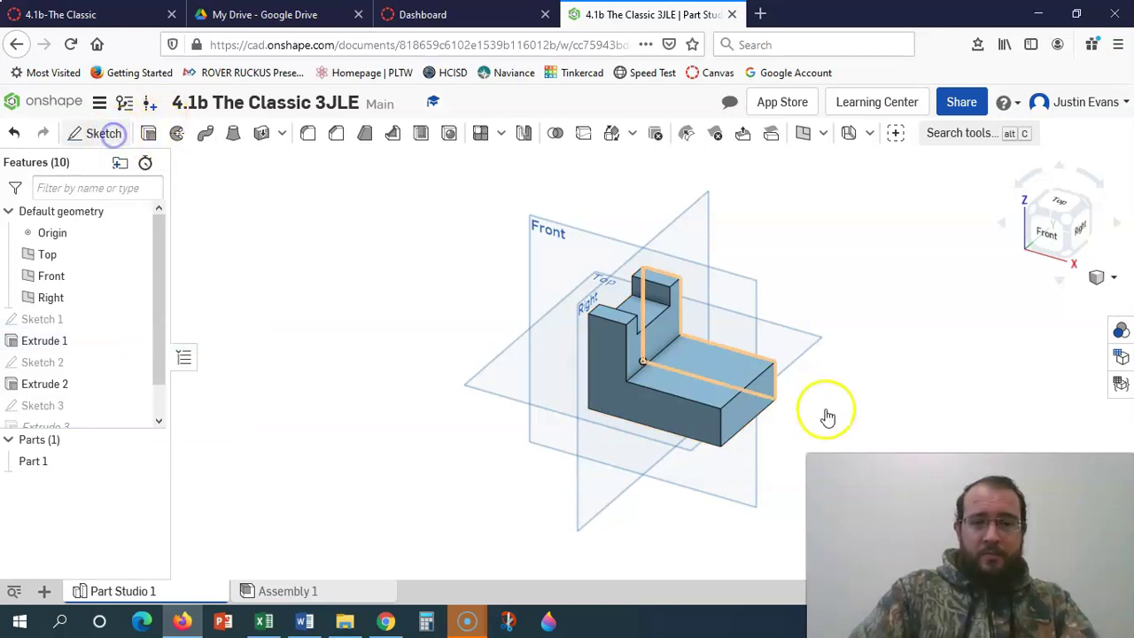
{"action": "left_click", "coordinate": [702, 381]}
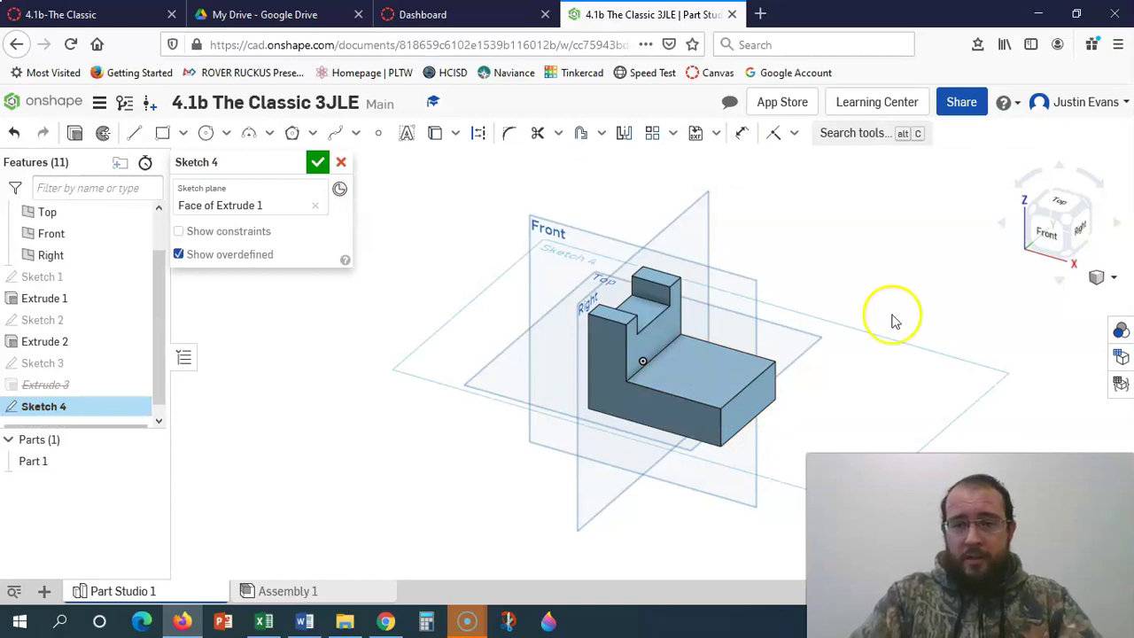
{"action": "left_click", "coordinate": [1054, 206]}
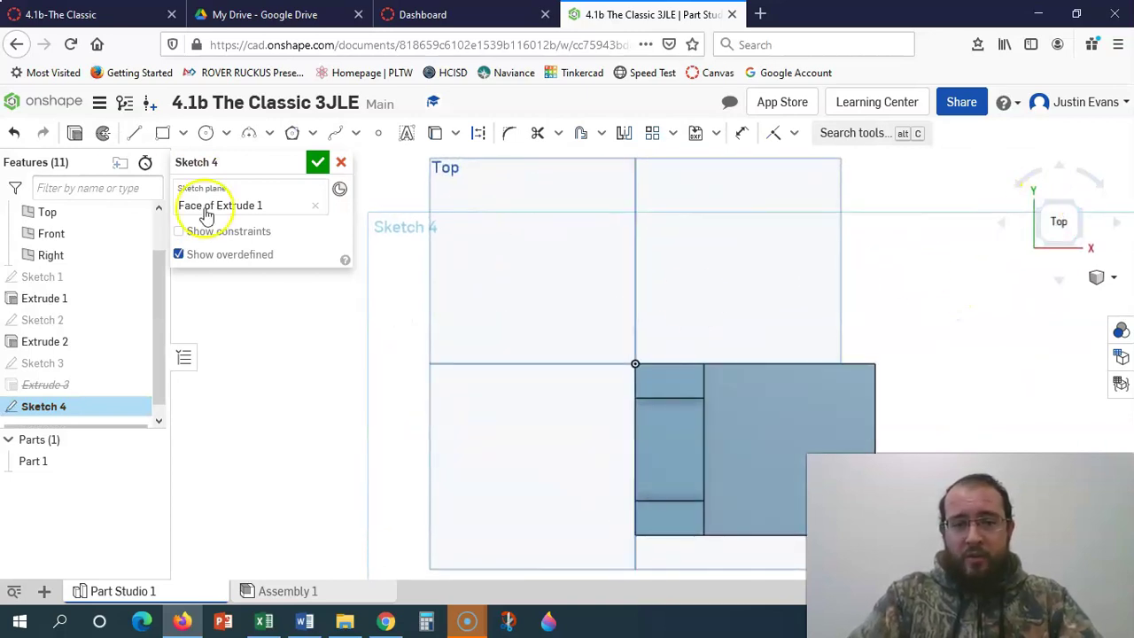
{"action": "left_click", "coordinate": [163, 133]}
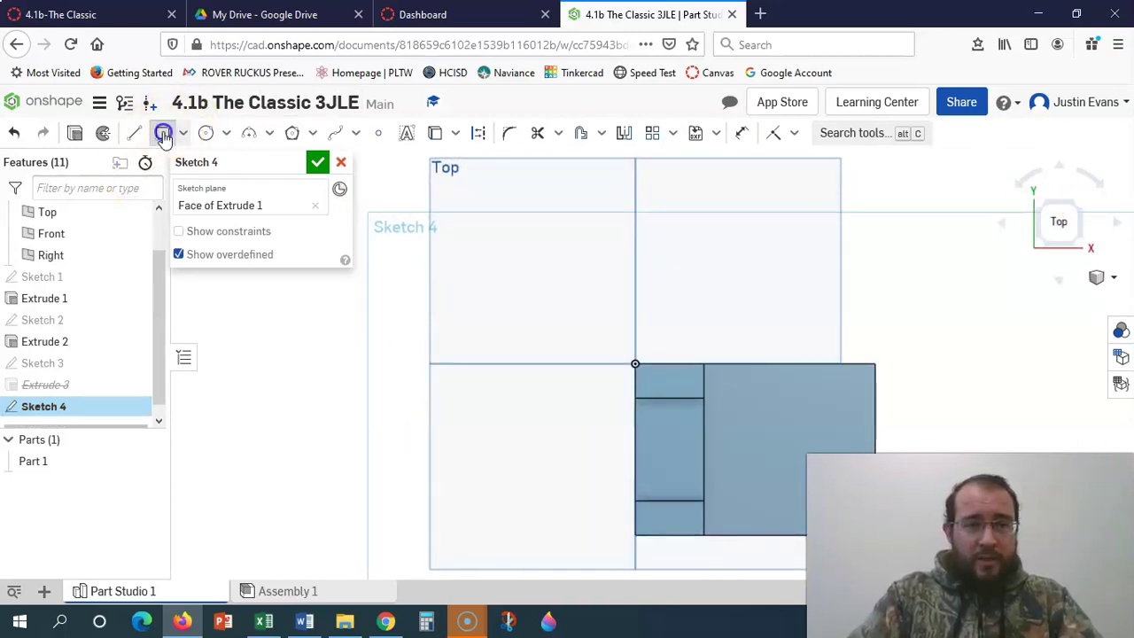
{"action": "left_click", "coordinate": [871, 403]}
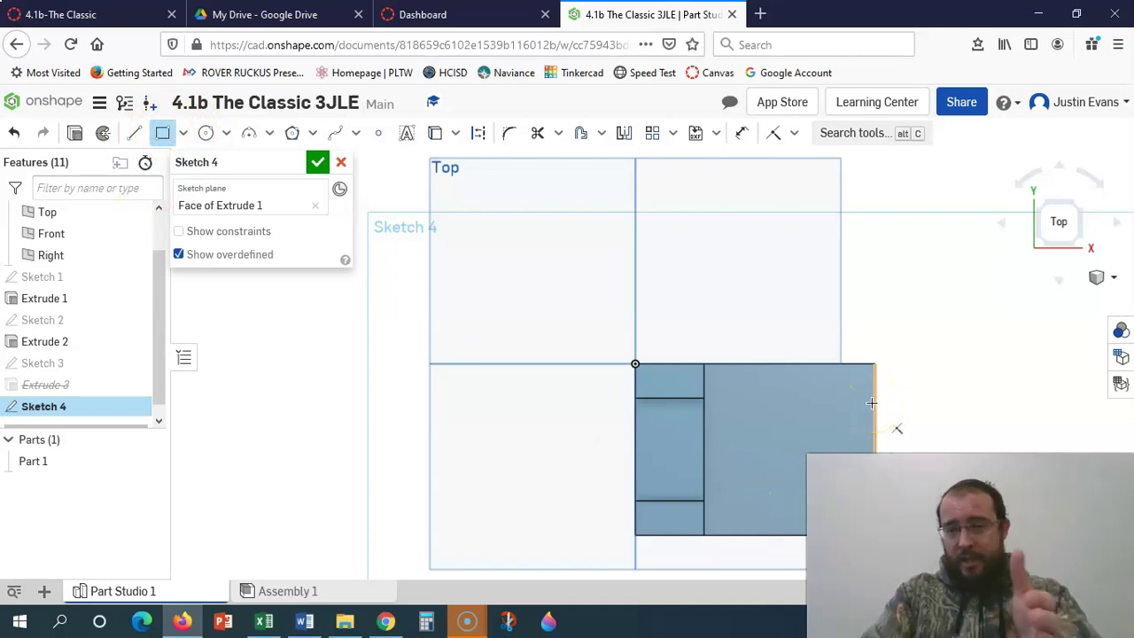
{"action": "mouse_move", "coordinate": [844, 410]}
{"action": "left_mouse_down"}
{"action": "mouse_move", "coordinate": [797, 413]}
{"action": "mouse_move", "coordinate": [769, 461]}
{"action": "left_mouse_up"}
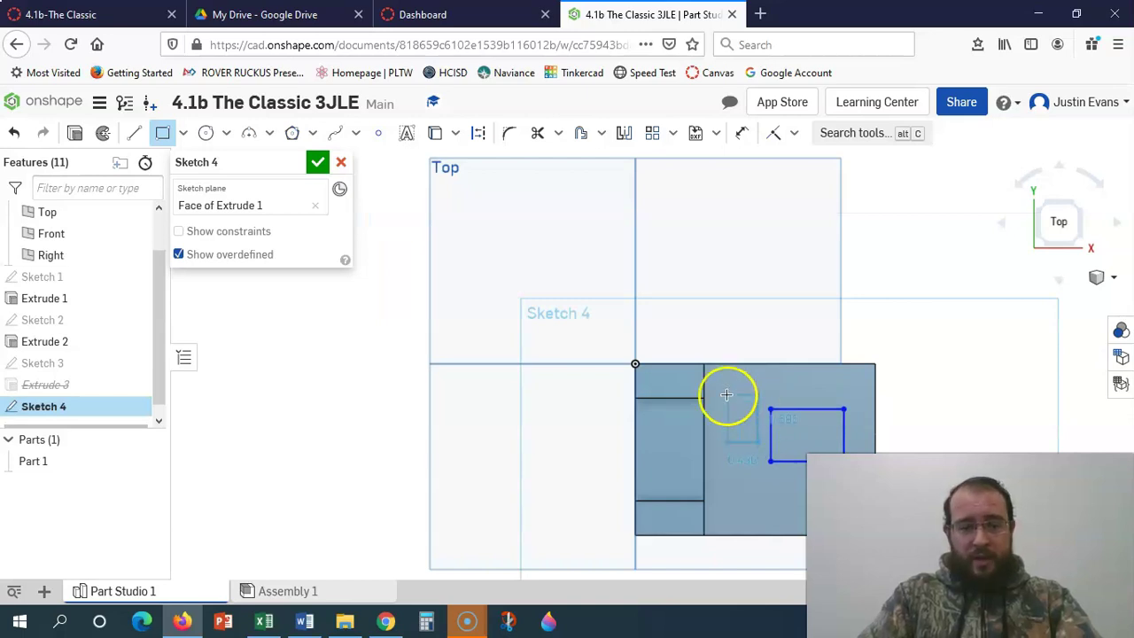
{"action": "key", "text": "Escape"}
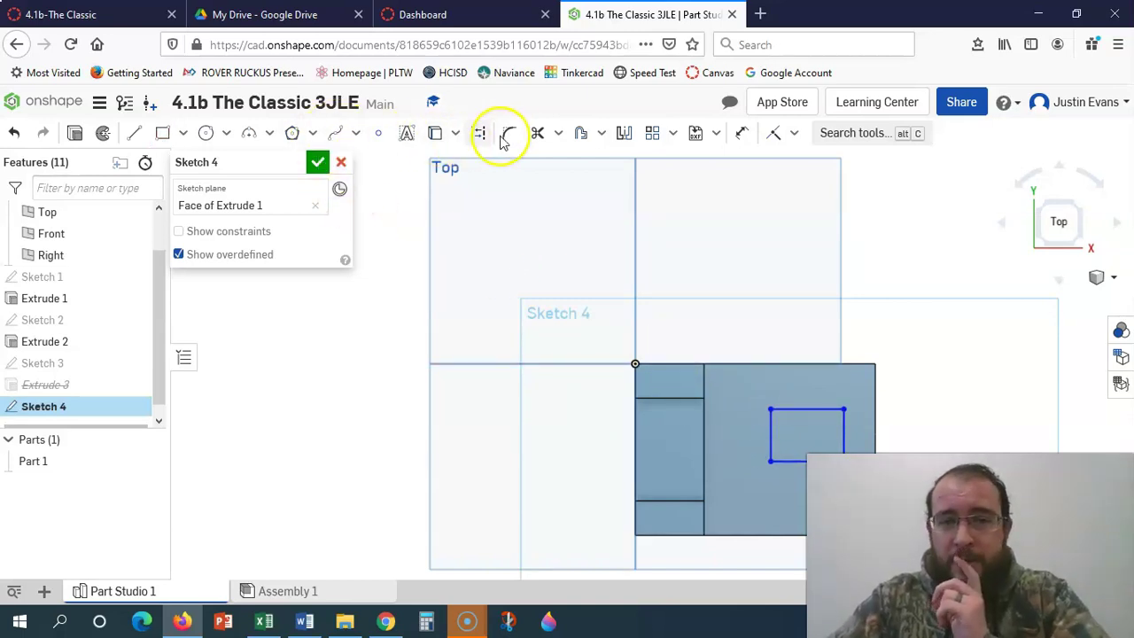
Step: Make the small rectangle's right edge coincident with the part's right edge
{"action": "left_click", "coordinate": [794, 133]}
{"action": "left_click", "coordinate": [812, 164]}
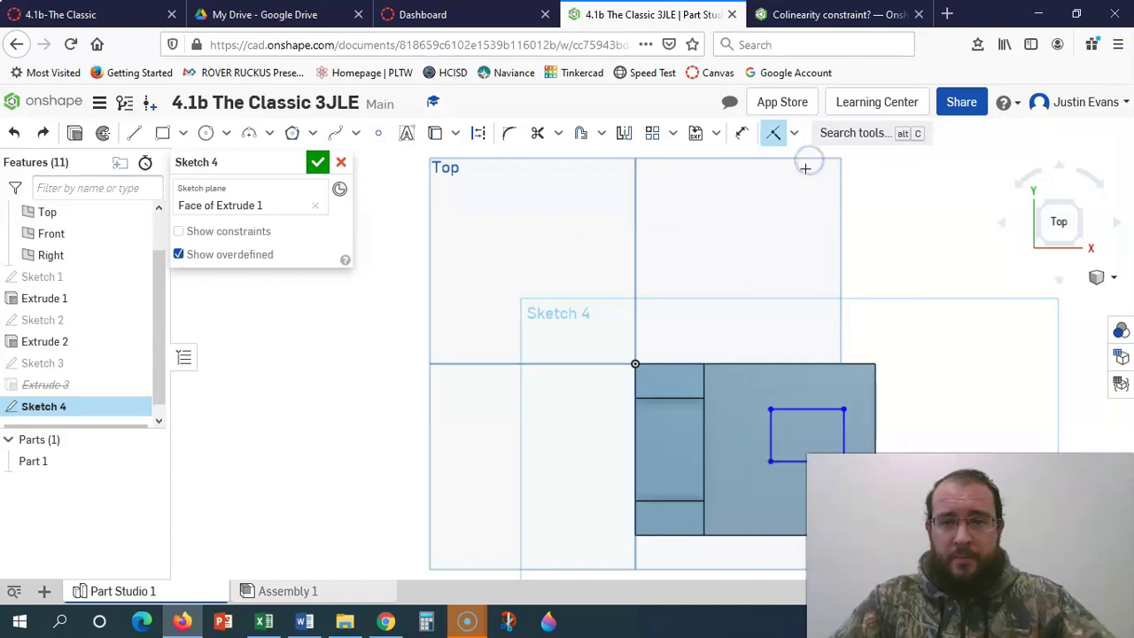
{"action": "left_click", "coordinate": [844, 438]}
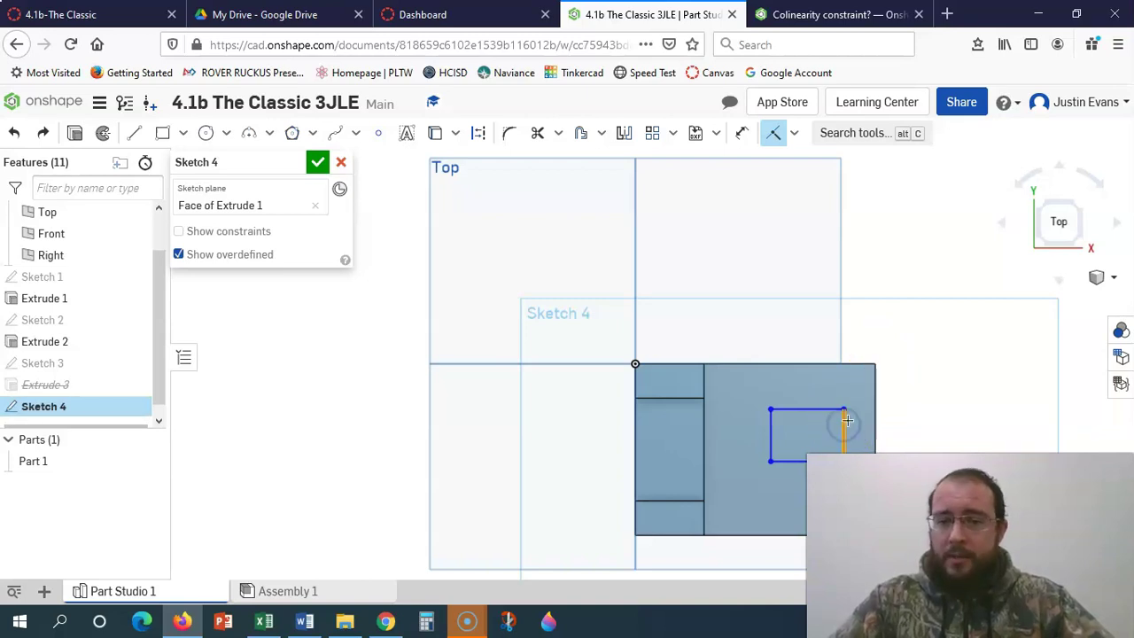
{"action": "left_click", "coordinate": [875, 412]}
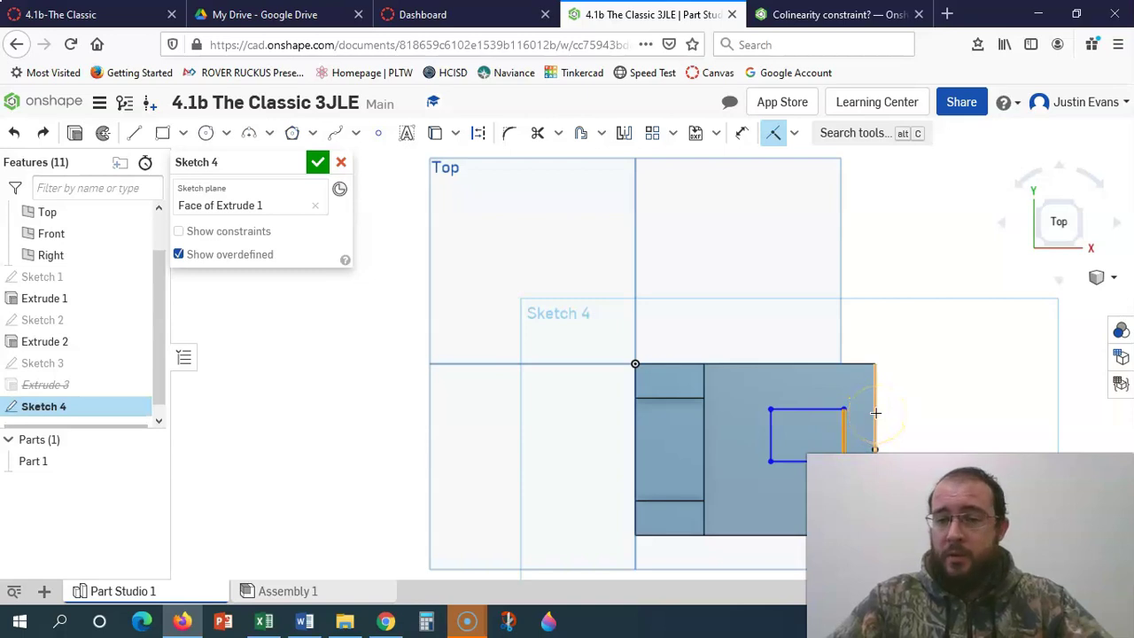
{"action": "left_click", "coordinate": [875, 412]}
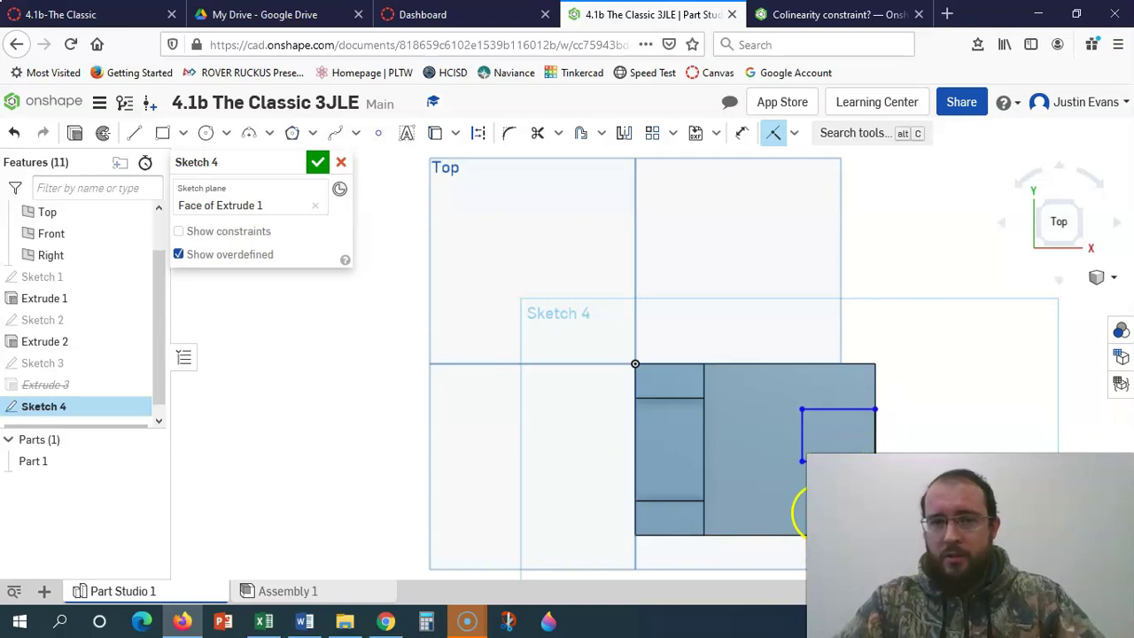
Step: Cancel Sketch 4, return to isometric view, and call up Extrude 3's options
{"action": "left_click", "coordinate": [343, 161]}
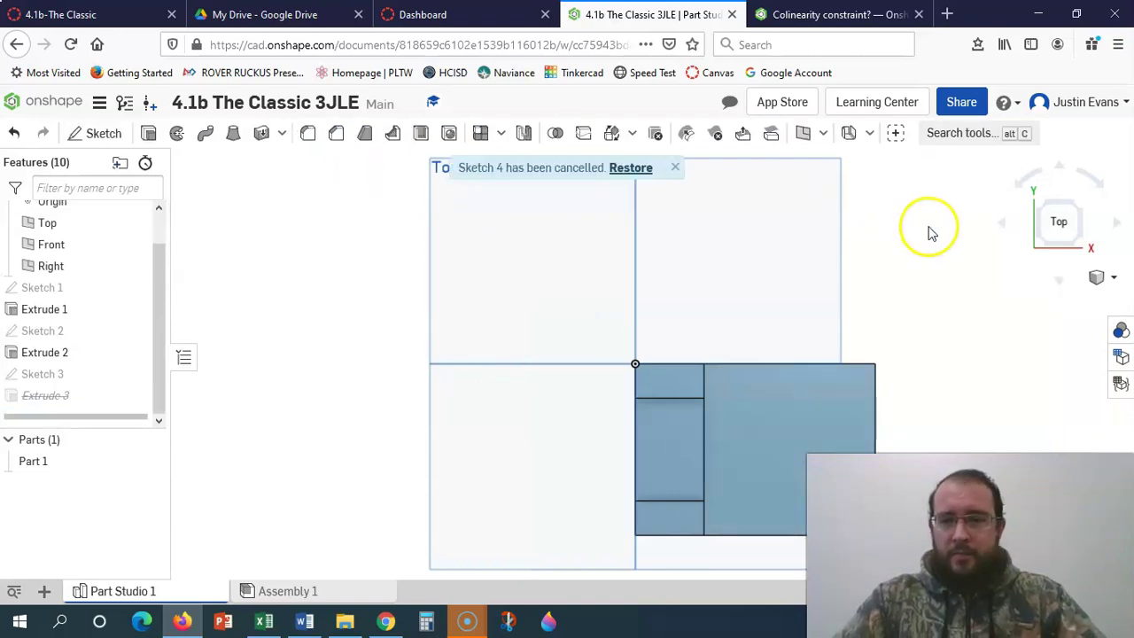
{"action": "left_click", "coordinate": [1070, 210]}
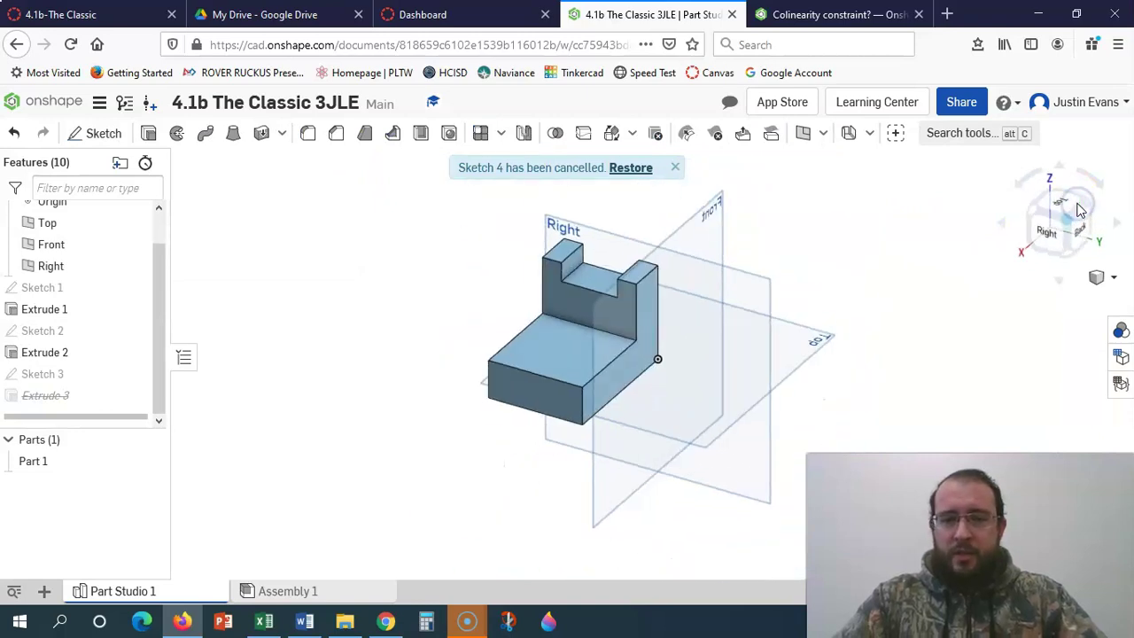
{"action": "right_click", "coordinate": [68, 396]}
Step: Unsuppress Extrude 3 to cut the slot, then remove the existing account from the share list
{"action": "left_click", "coordinate": [103, 445]}
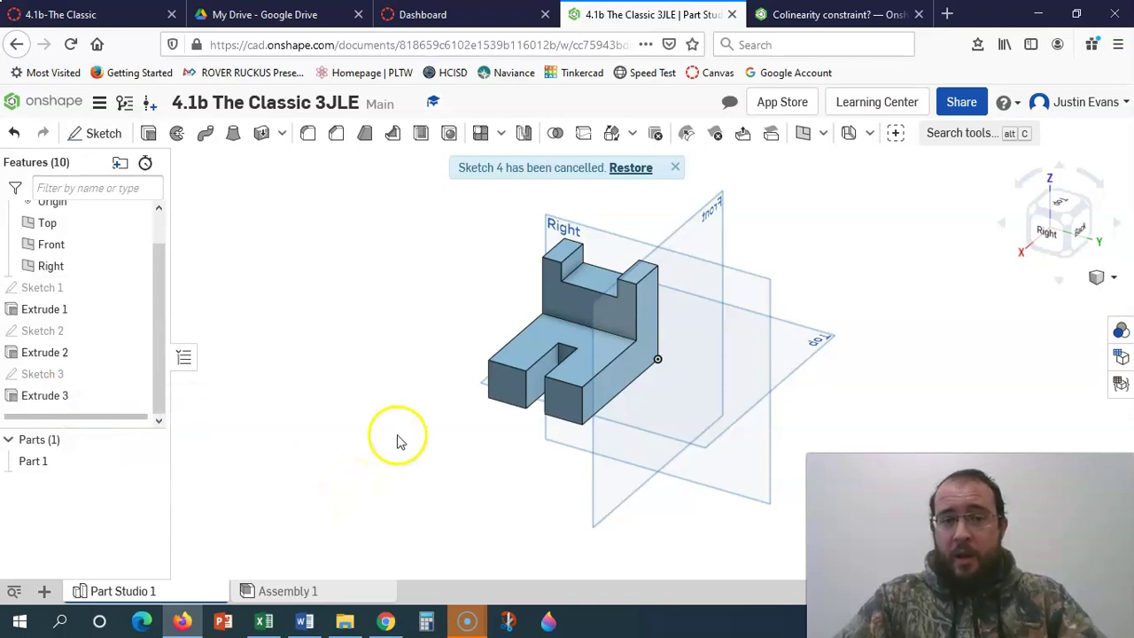
{"action": "left_click", "coordinate": [962, 103]}
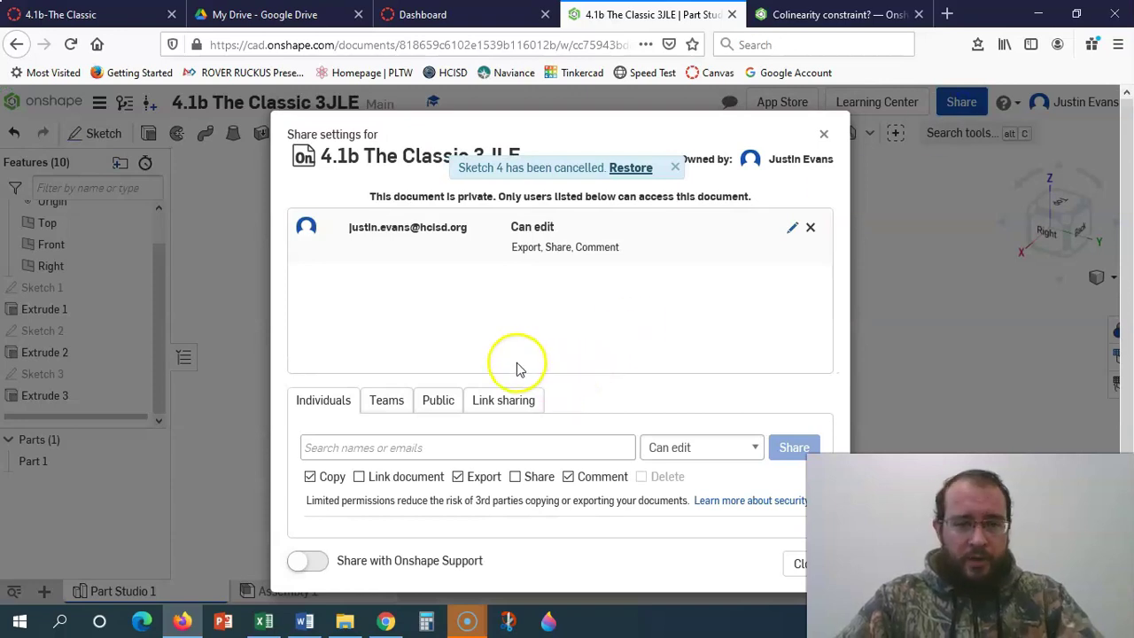
{"action": "left_click", "coordinate": [398, 449]}
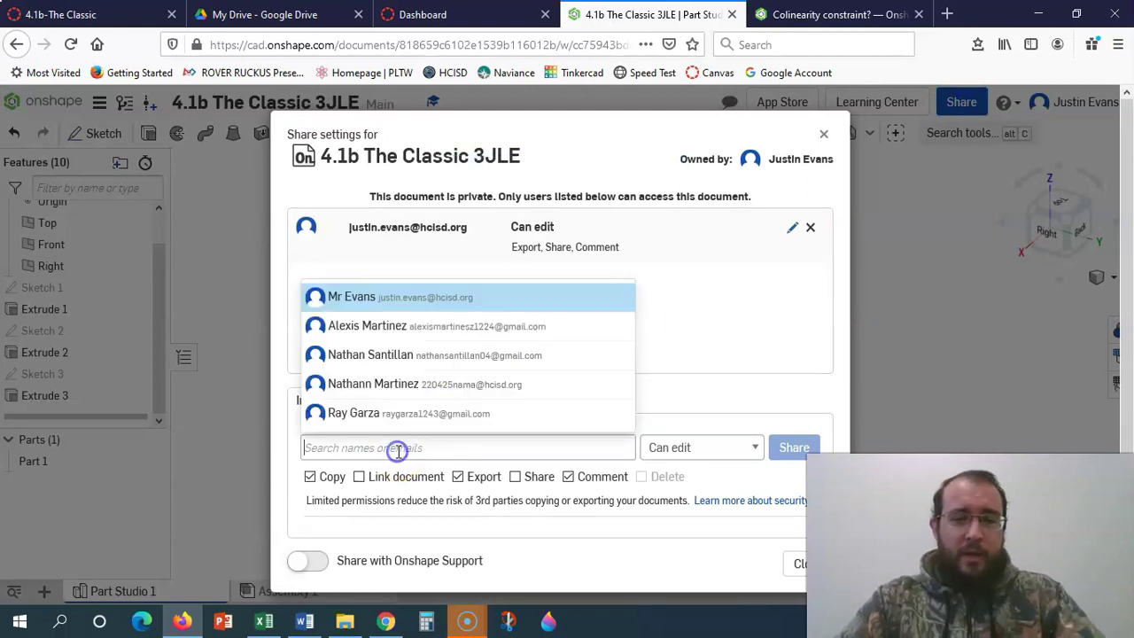
{"action": "left_click", "coordinate": [811, 227]}
Step: Share the document with the teacher's account, with Copy permission unchecked
{"action": "left_click", "coordinate": [423, 447]}
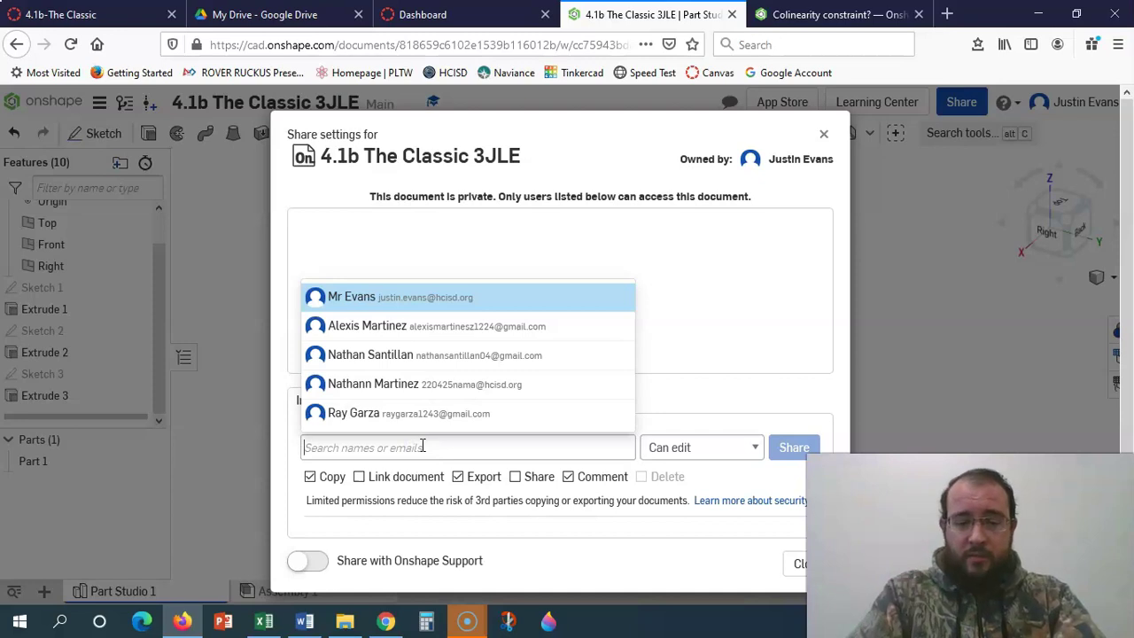
{"action": "type", "text": "Just"}
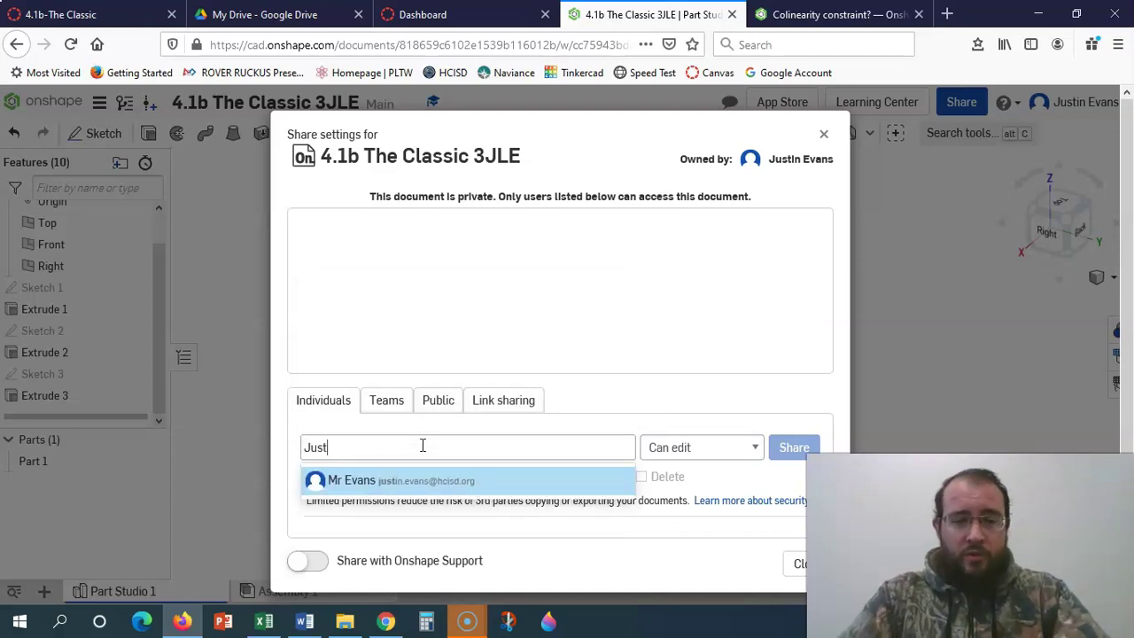
{"action": "left_click", "coordinate": [420, 478]}
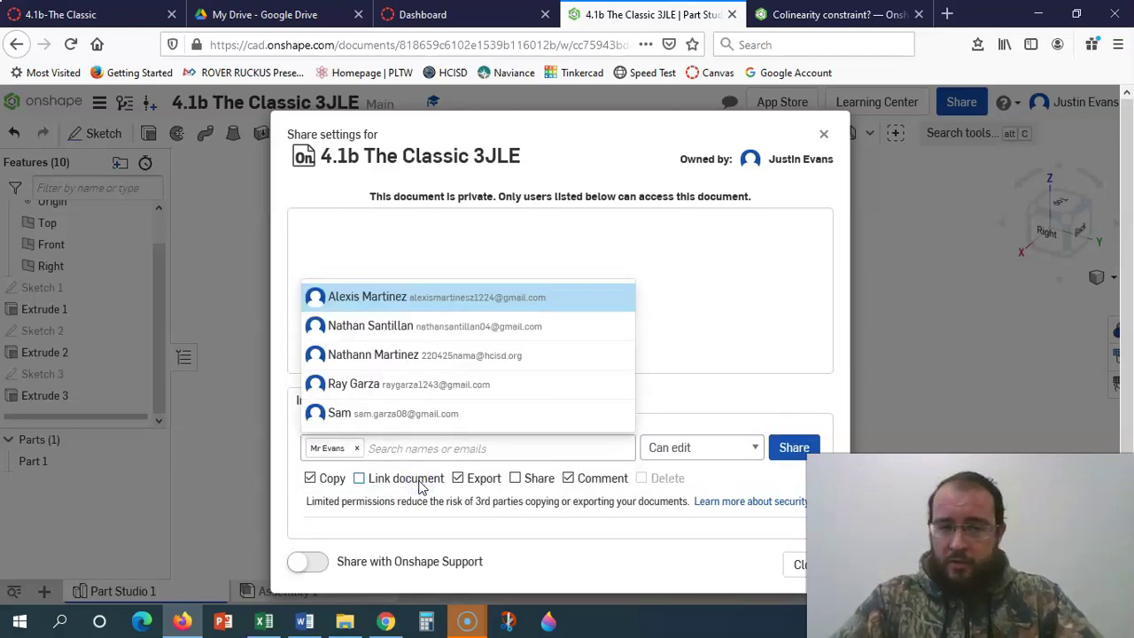
{"action": "left_click", "coordinate": [311, 479]}
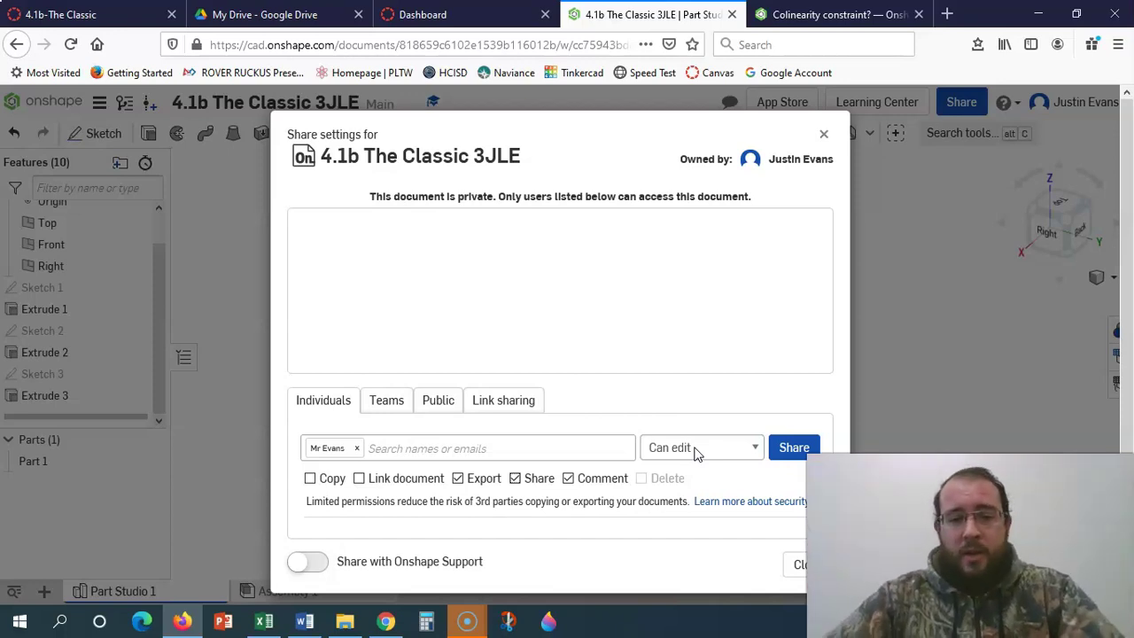
{"action": "left_click", "coordinate": [792, 447]}
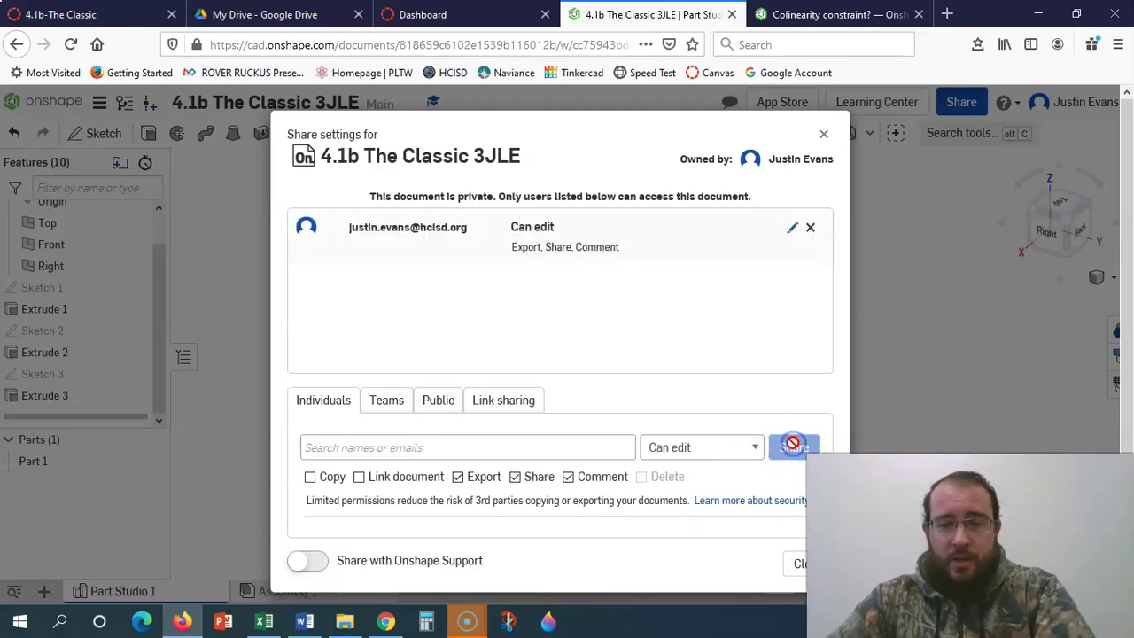
{"action": "key", "text": "alt+Tab"}
{"action": "key", "text": "alt+Tab"}
{"action": "key", "text": "alt+Tab"}
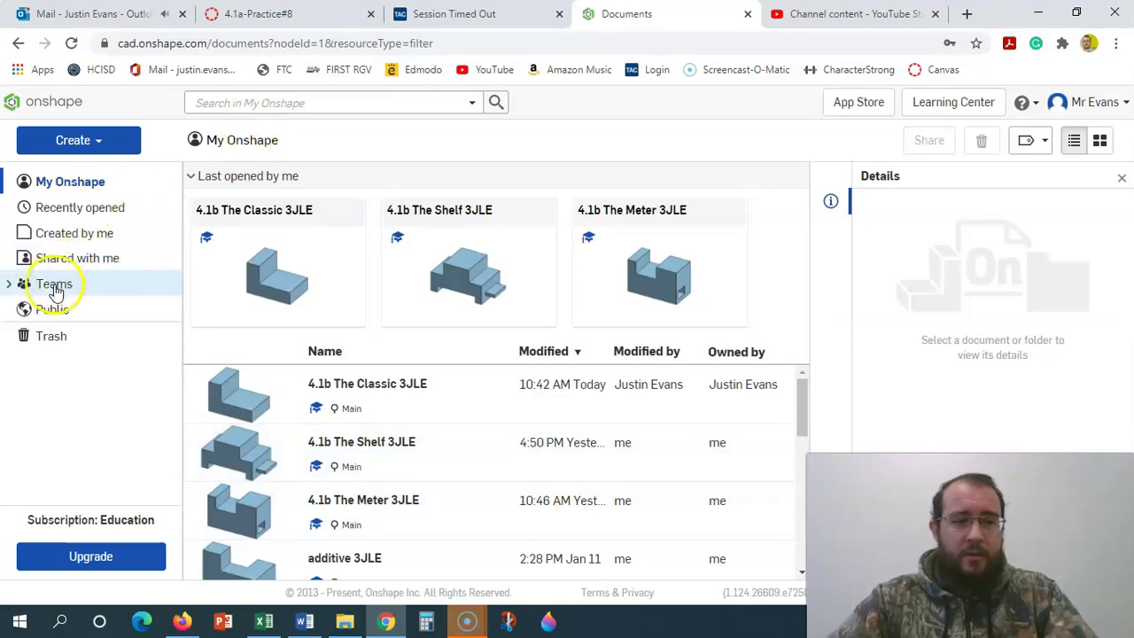
Step: Under Teams, go to Shared with me and open the shared 4.1b The Classic 3JLE
{"action": "left_click", "coordinate": [11, 283]}
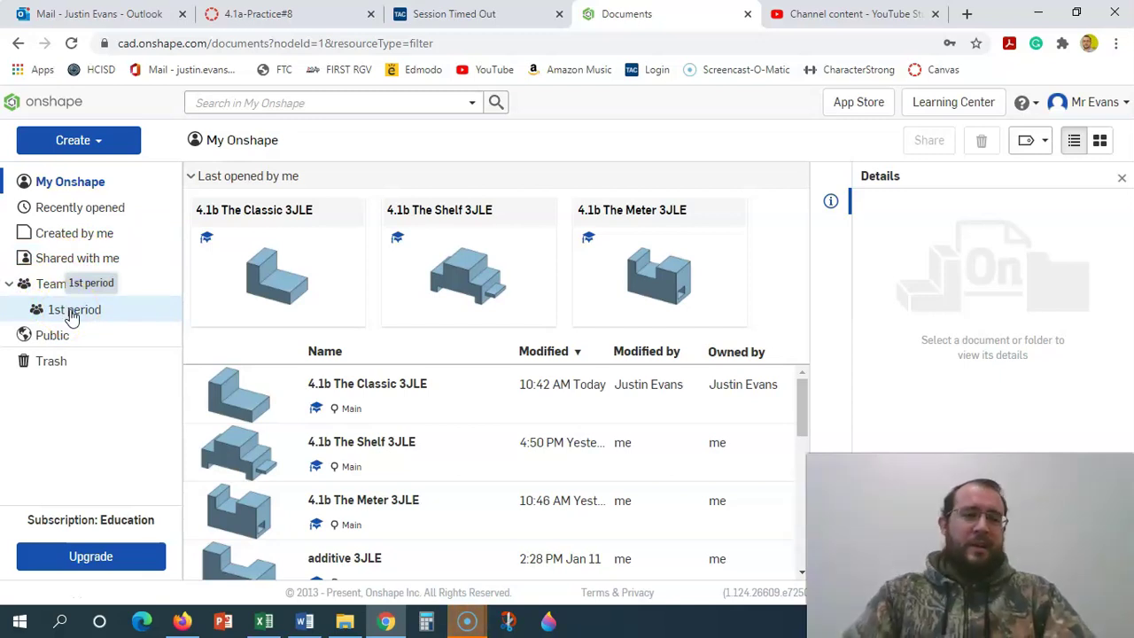
{"action": "left_click", "coordinate": [55, 261]}
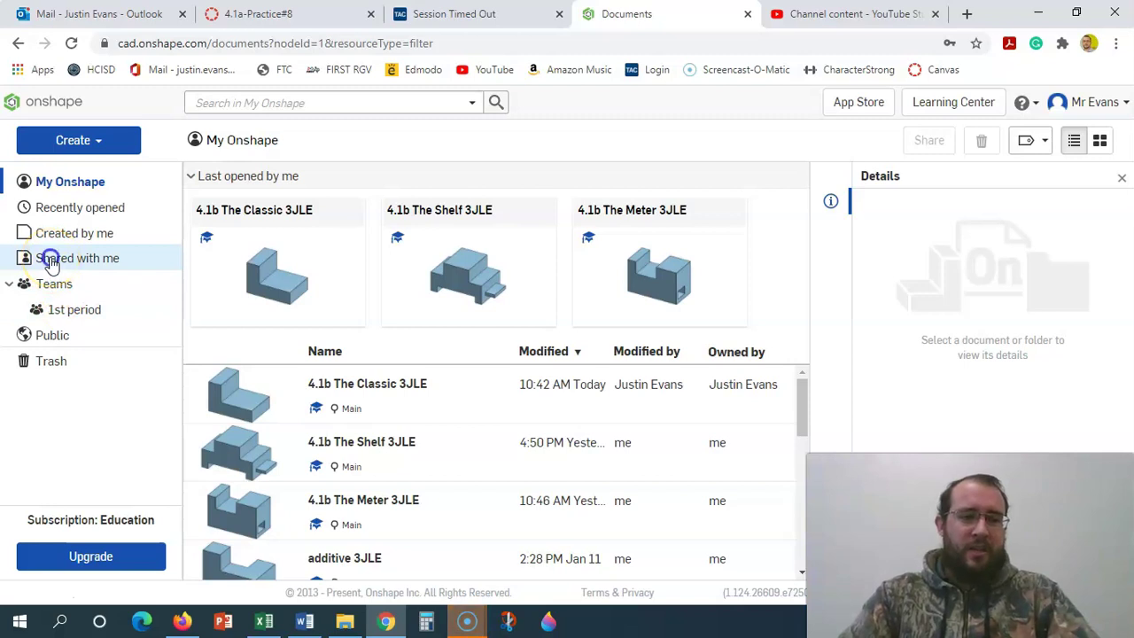
{"action": "left_click", "coordinate": [51, 258]}
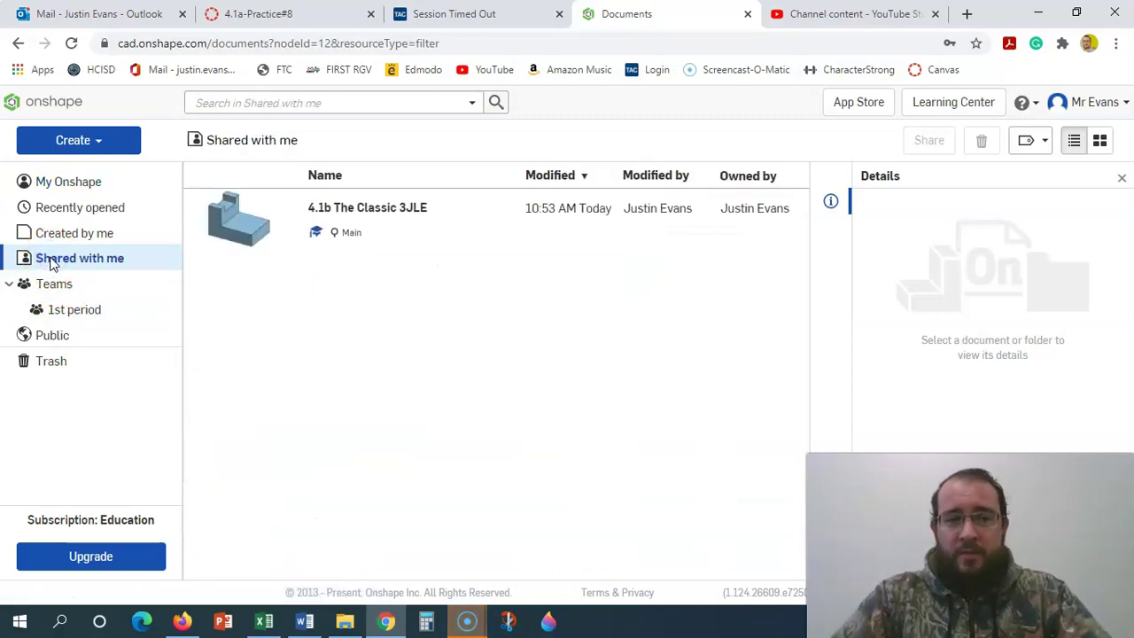
{"action": "left_click", "coordinate": [93, 253]}
{"action": "left_click", "coordinate": [462, 312]}
{"action": "left_click", "coordinate": [405, 209]}
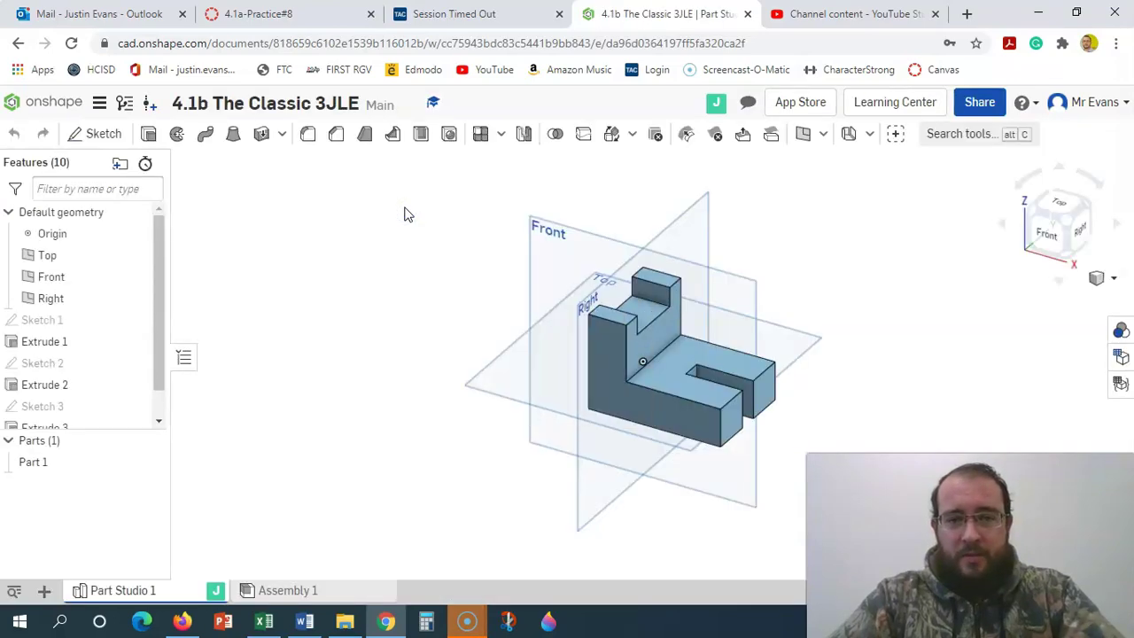
{"action": "left_click", "coordinate": [402, 213]}
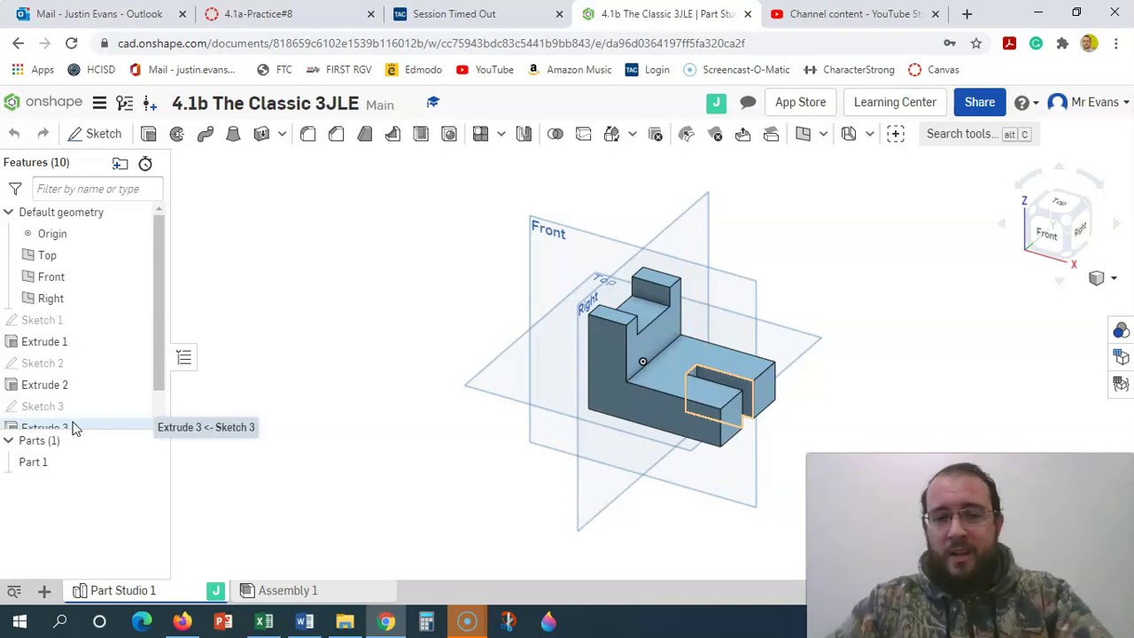
{"action": "left_click", "coordinate": [291, 483]}
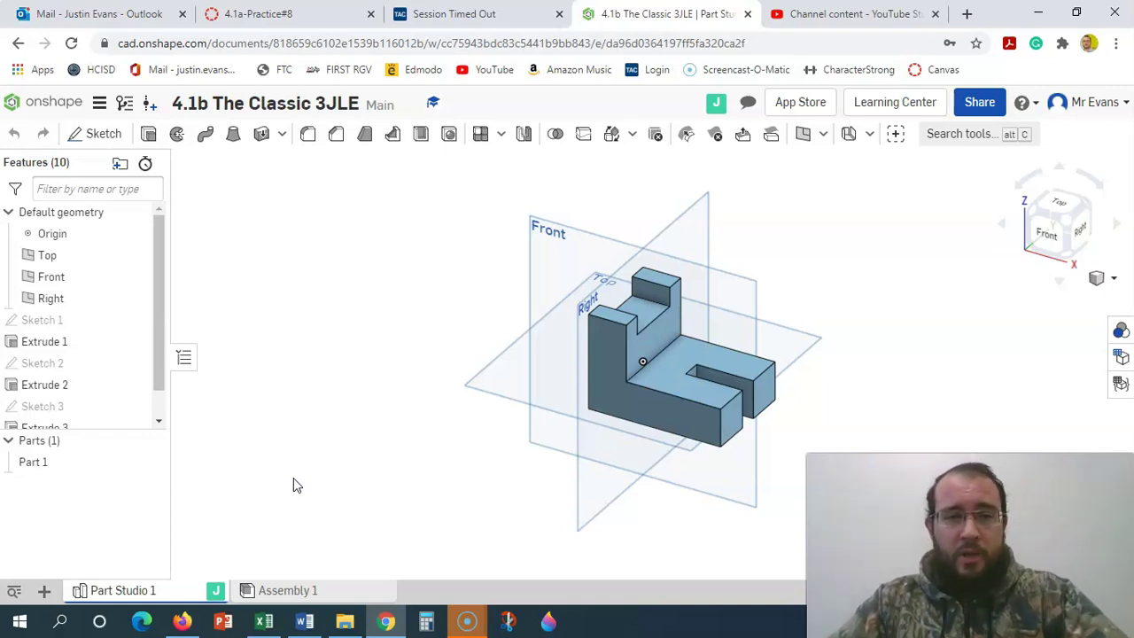
Step: In Firefox, close the Share settings and select the Onshape document's full URL in the address bar
{"action": "key", "text": "alt+Tab"}
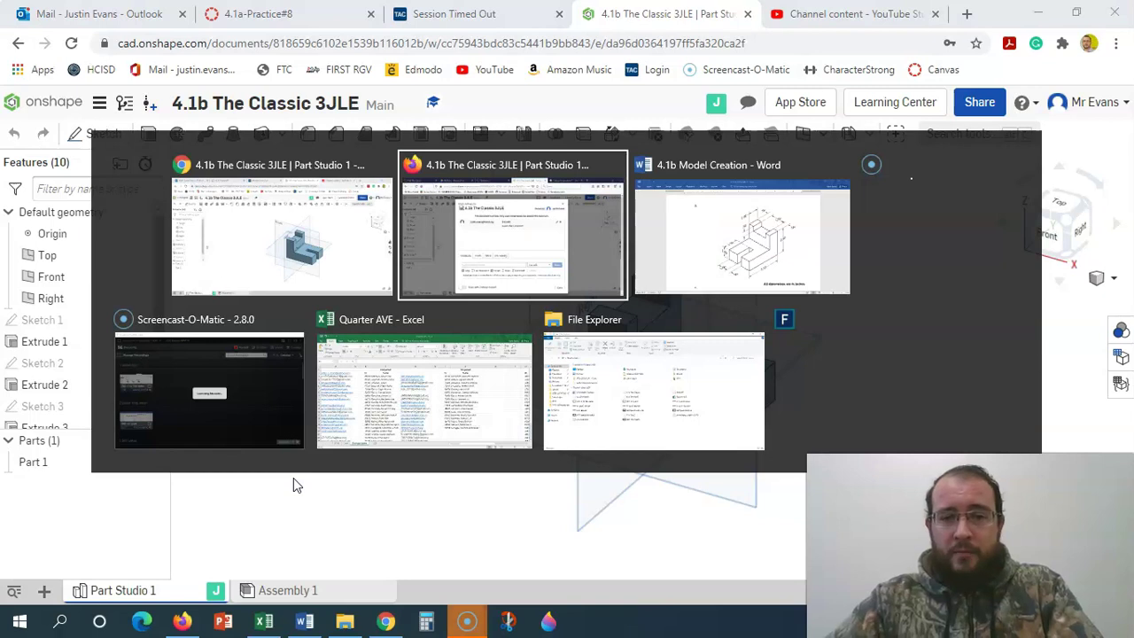
{"action": "key", "text": "Tab"}
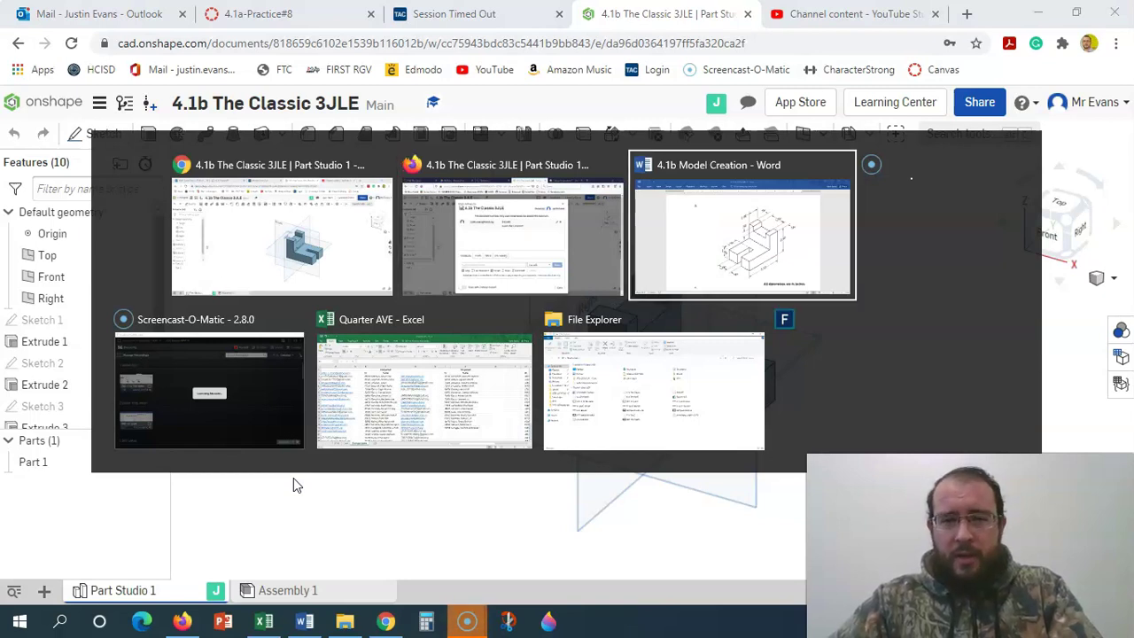
{"action": "key", "text": "Tab"}
{"action": "key", "text": "Tab"}
{"action": "key", "text": "Tab"}
{"action": "key", "text": "Tab"}
{"action": "key", "text": "Tab"}
{"action": "key", "text": "Tab"}
{"action": "key", "text": "Tab"}
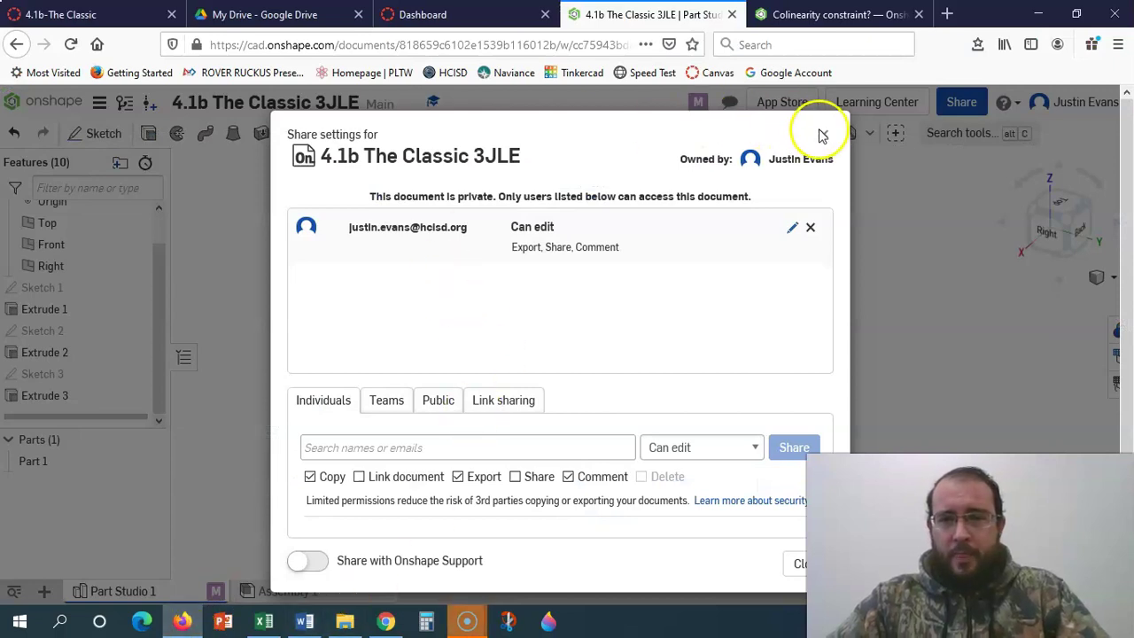
{"action": "left_click", "coordinate": [824, 137]}
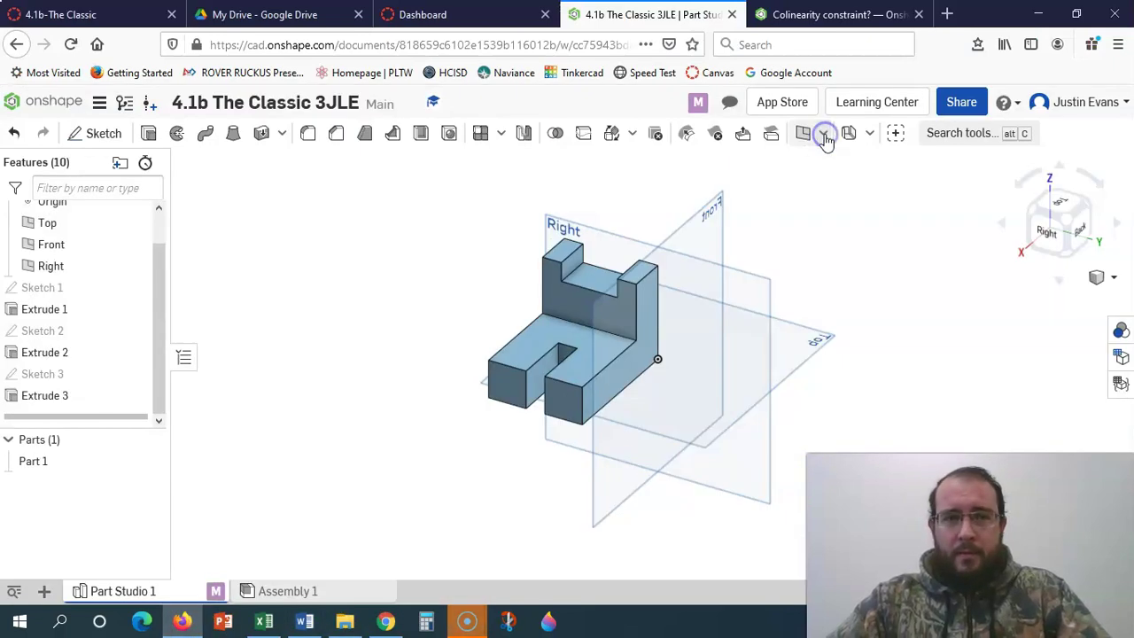
{"action": "left_click", "coordinate": [584, 50]}
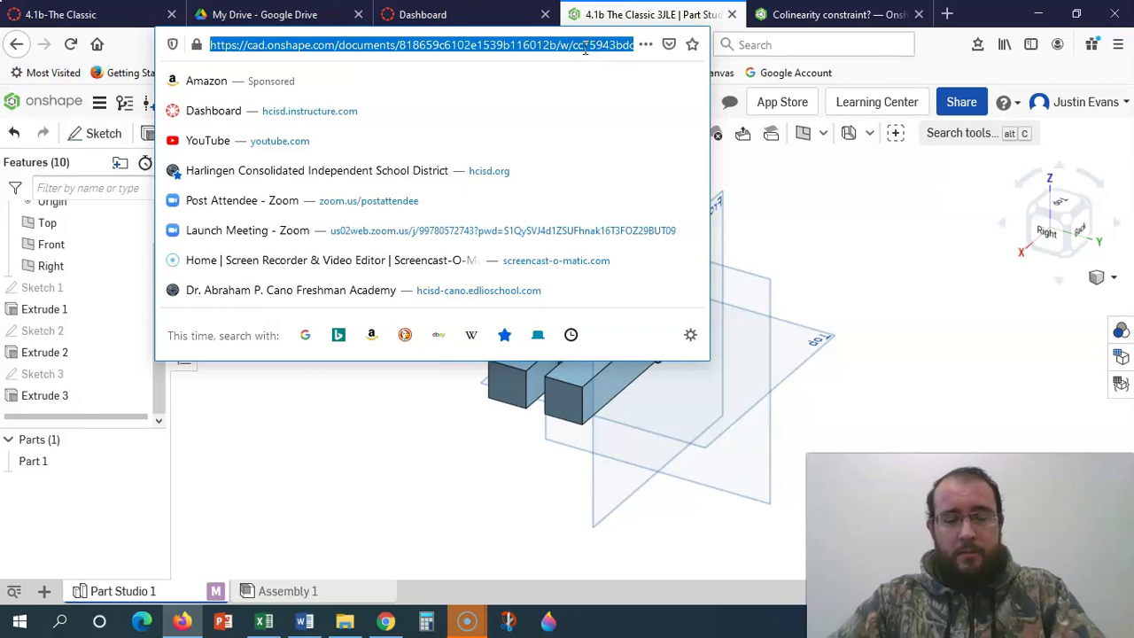
{"action": "left_click", "coordinate": [126, 17]}
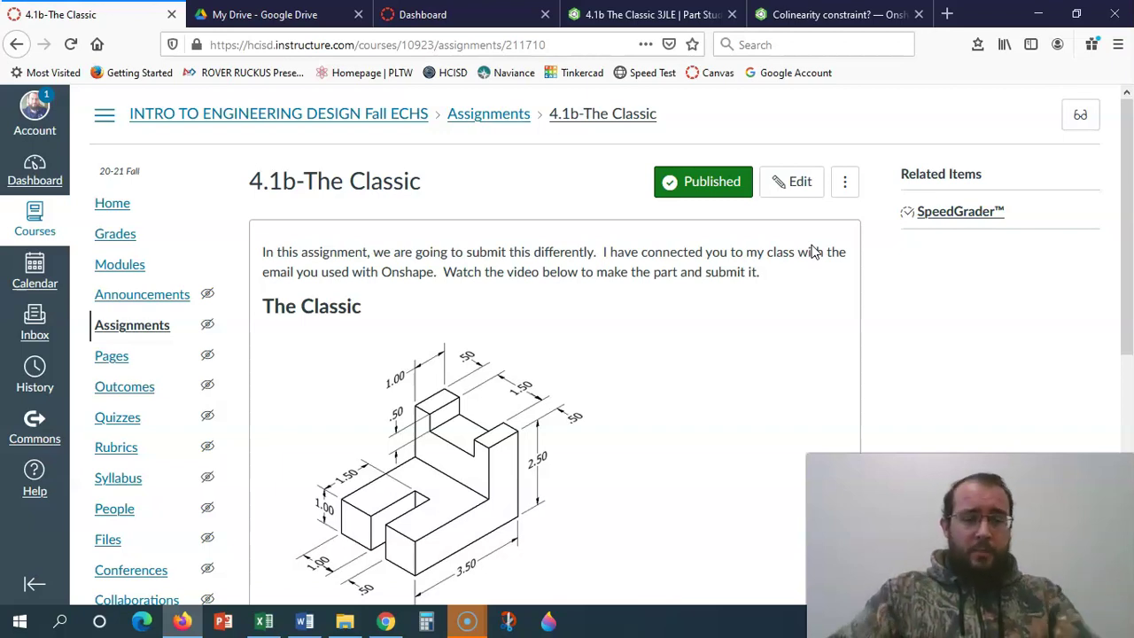
{"action": "left_click", "coordinate": [651, 14]}
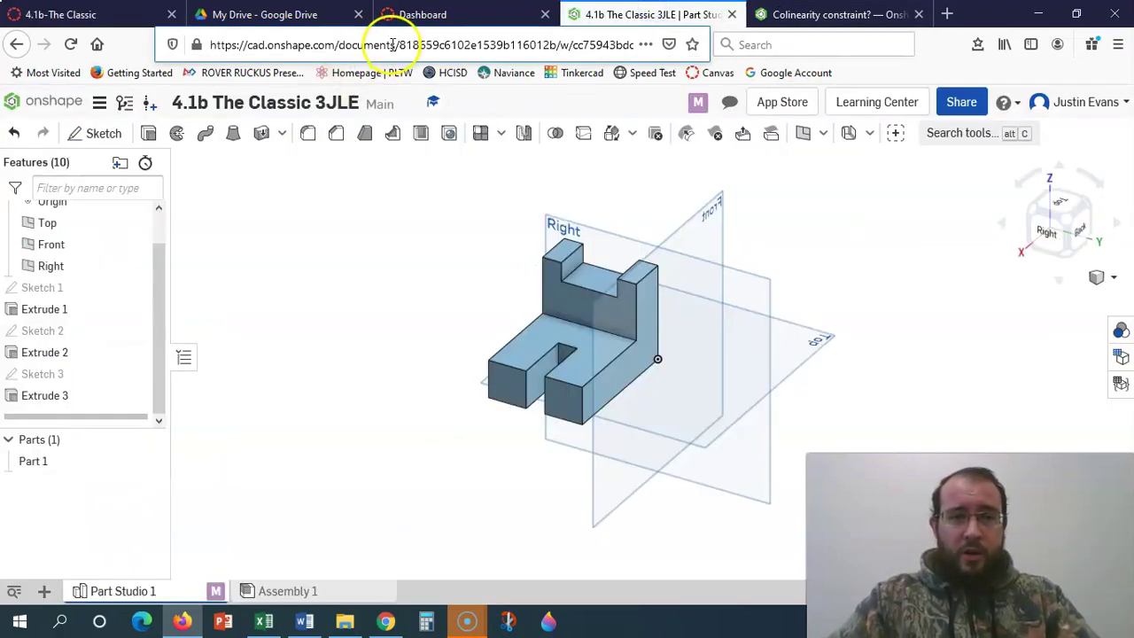
{"action": "triple_click", "coordinate": [392, 45]}
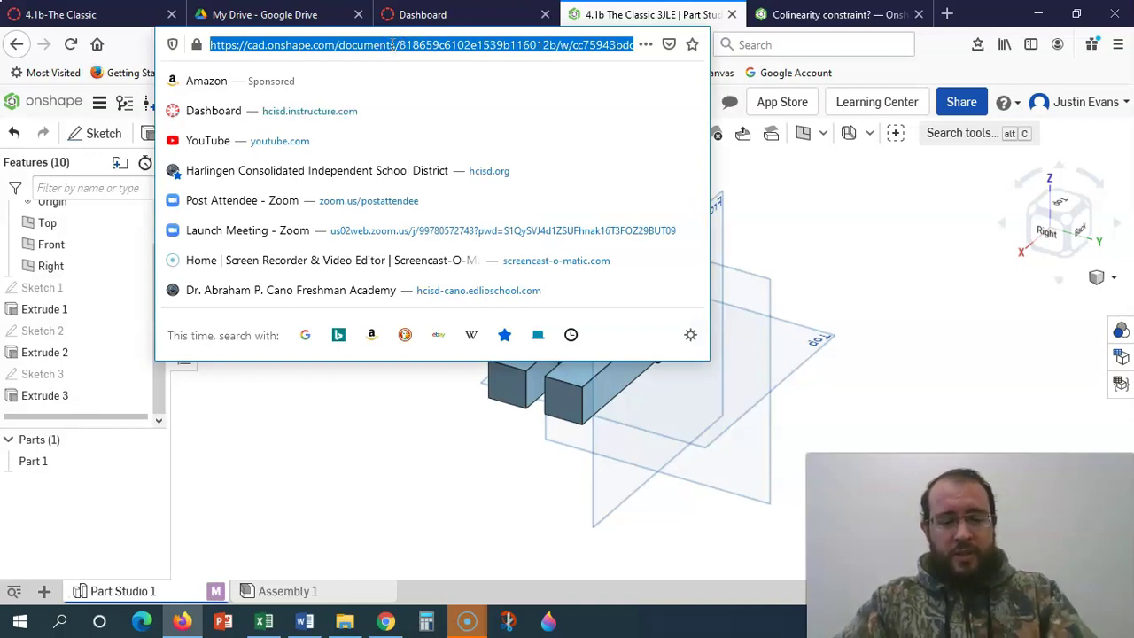
Step: Switch to the 4.1b-The Classic Canvas assignment tab
{"action": "left_click", "coordinate": [108, 12]}
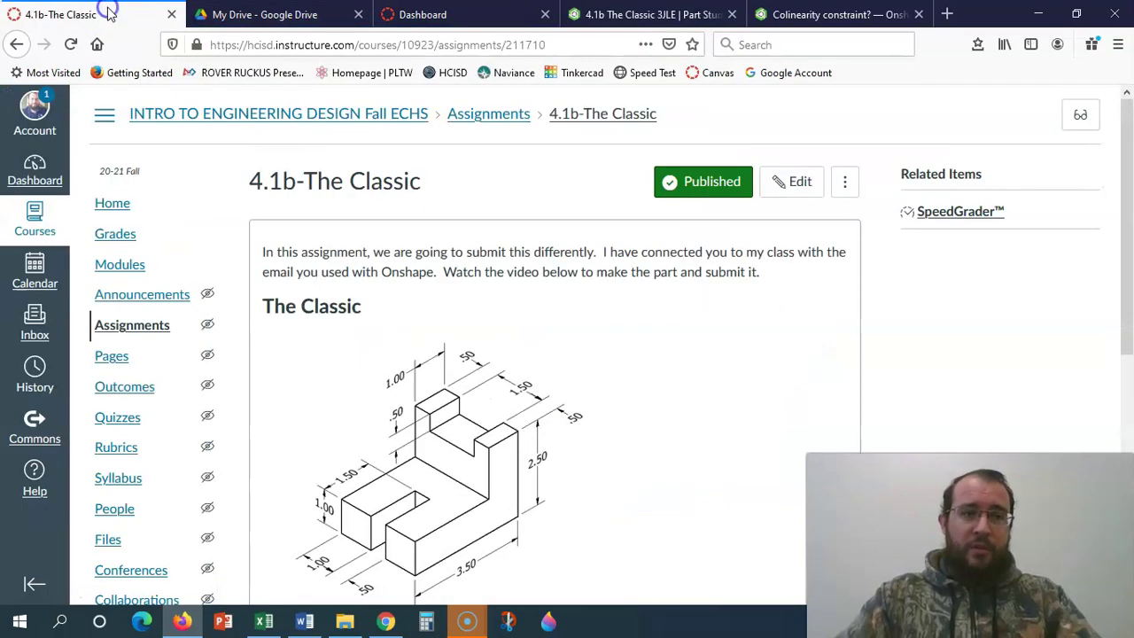